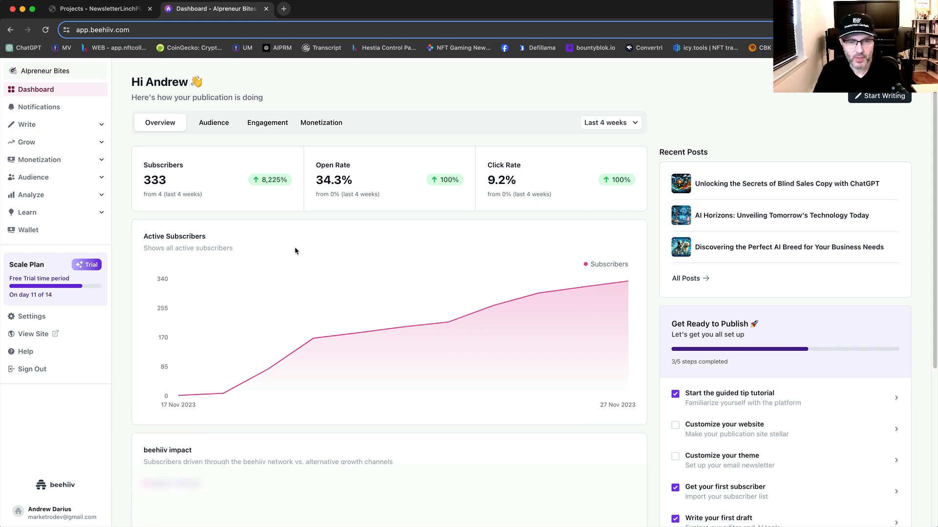
Step: Review the newsletter draft about 14 business tools in the Newsletter Linchpin project
click(114, 14)
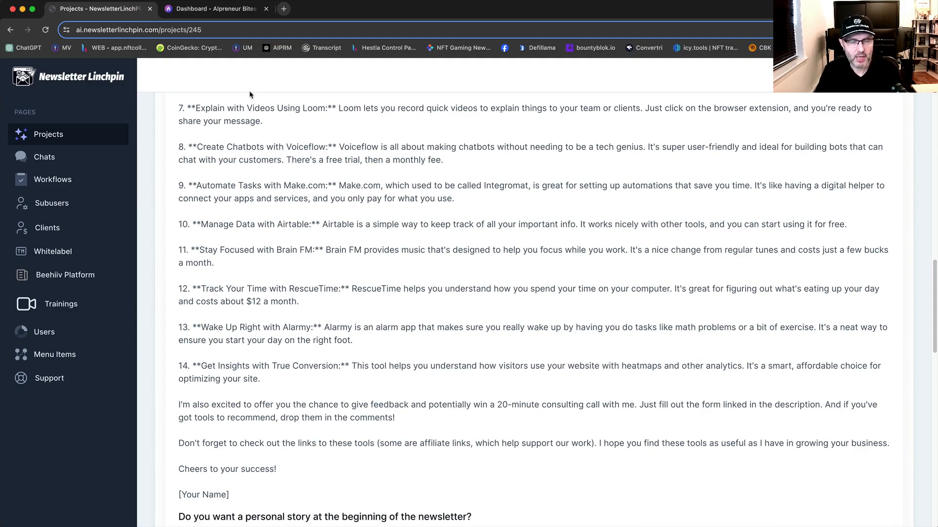
scroll(425, 299, up, 15)
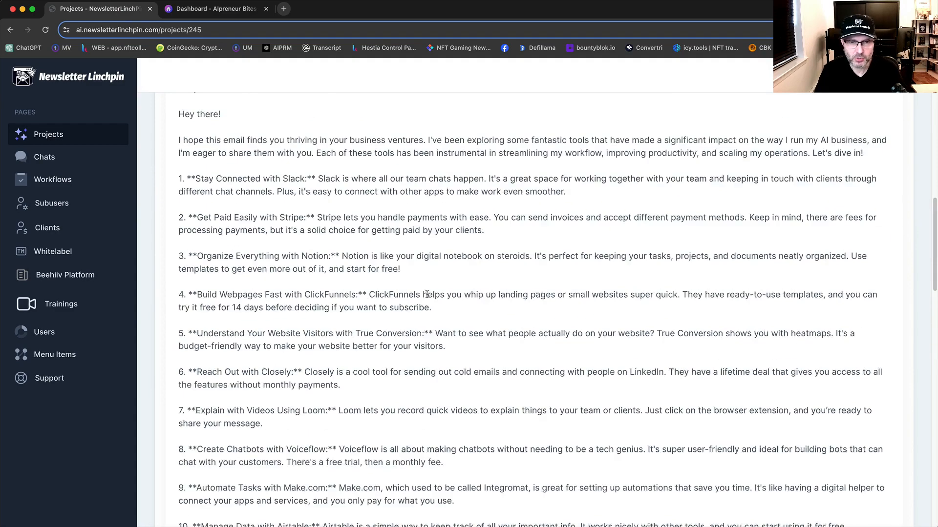
scroll(425, 300, down, 5)
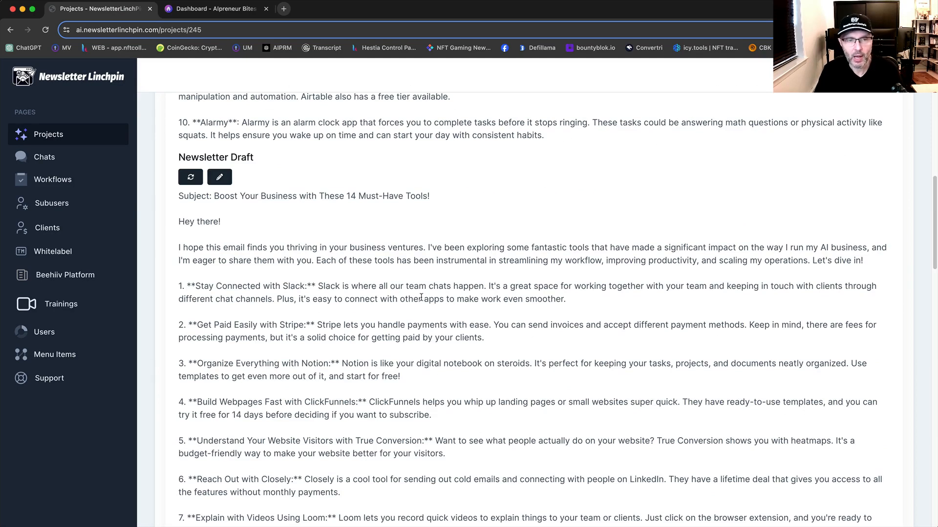
scroll(421, 297, down, 5)
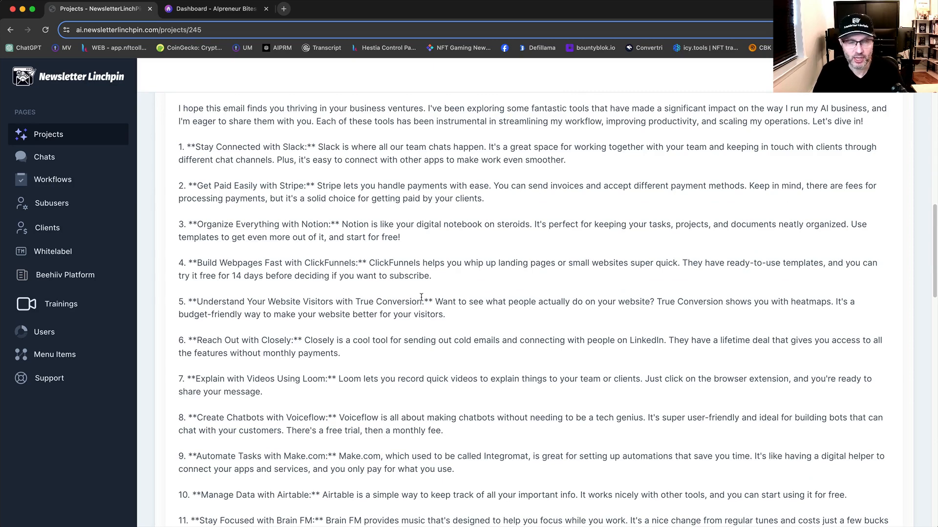
scroll(422, 298, down, 3)
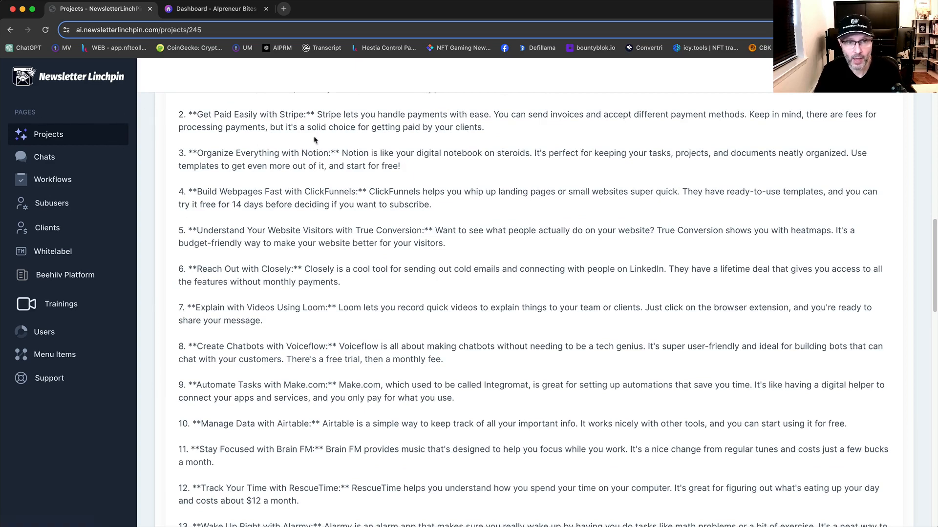
Step: Switch to beehiiv, start a new post and insert an image block into its body
click(208, 10)
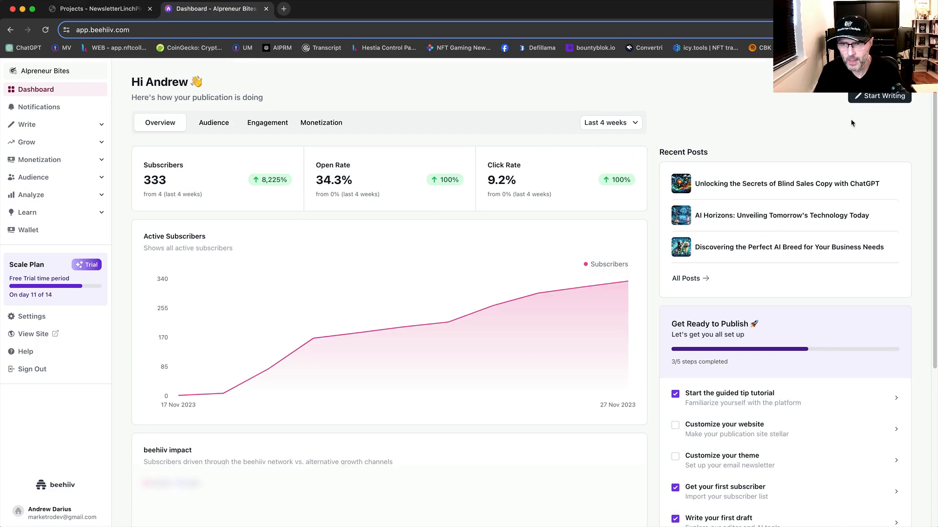
click(882, 97)
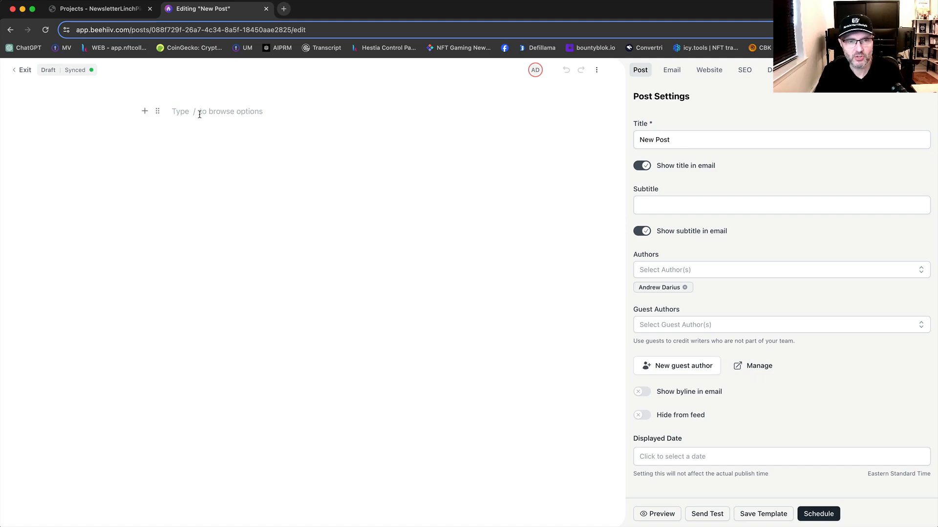
click(157, 114)
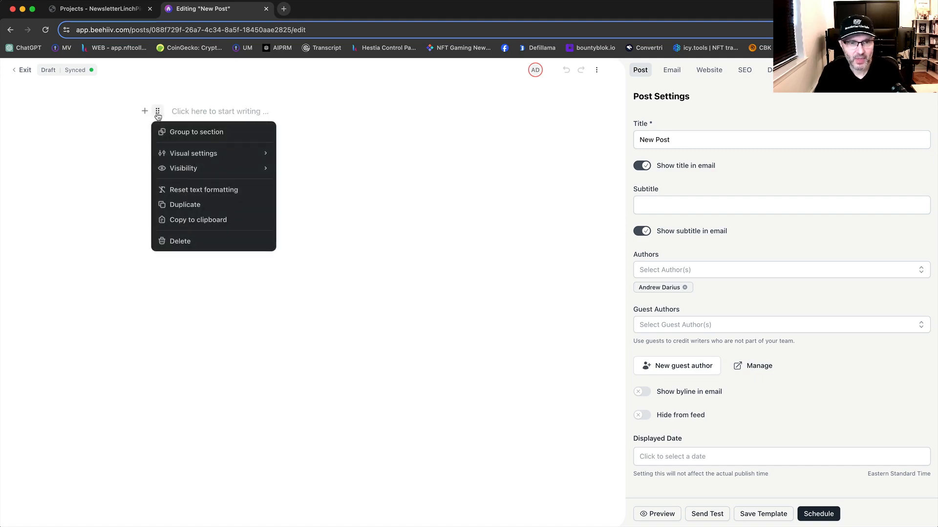
click(124, 132)
click(155, 114)
click(145, 111)
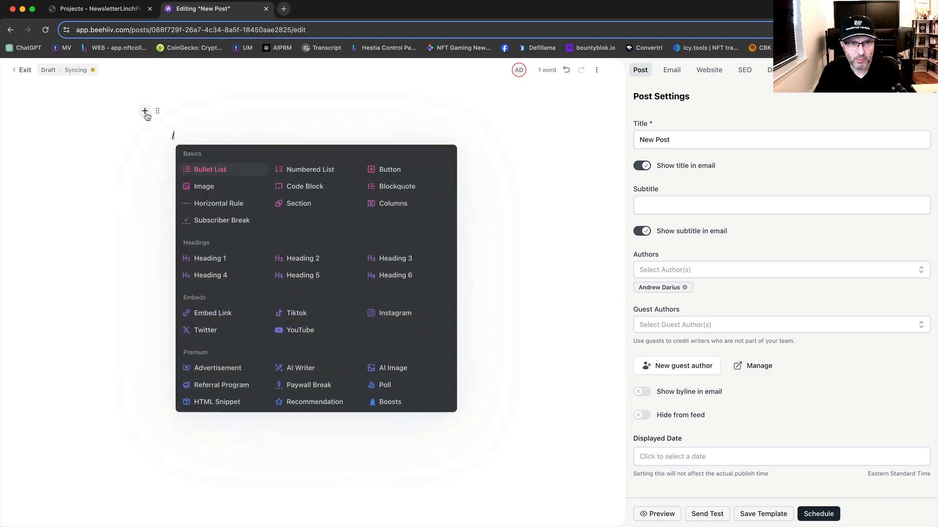
click(202, 193)
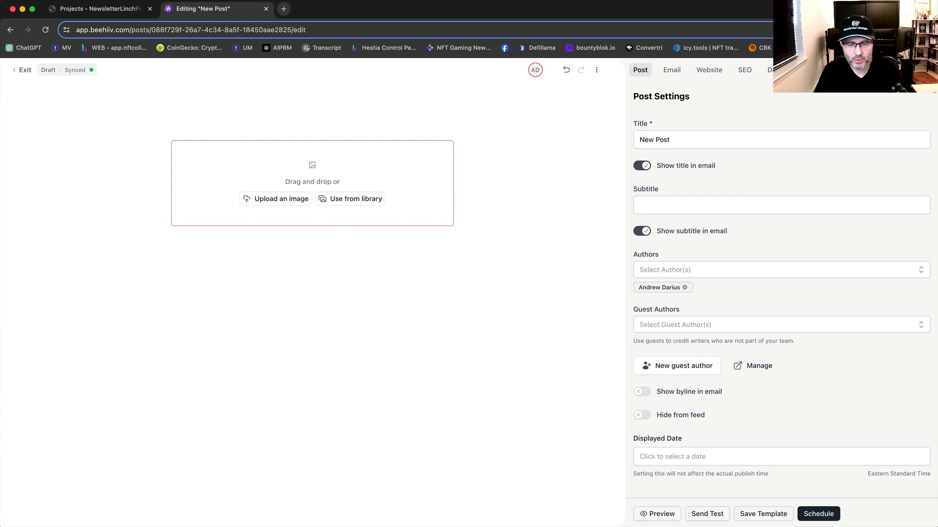
Step: Add the most recent PNG image from the Downloads folder in Finder to the post
right_click(252, 526)
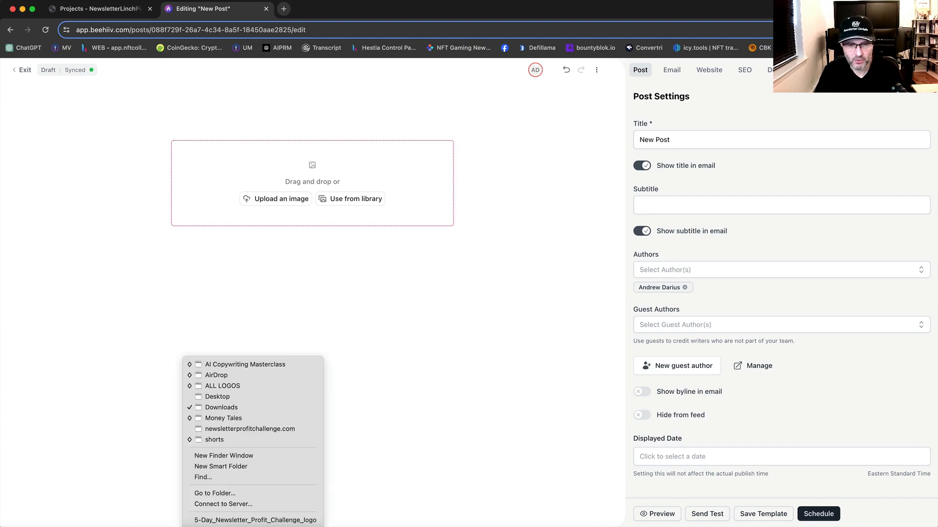
click(223, 407)
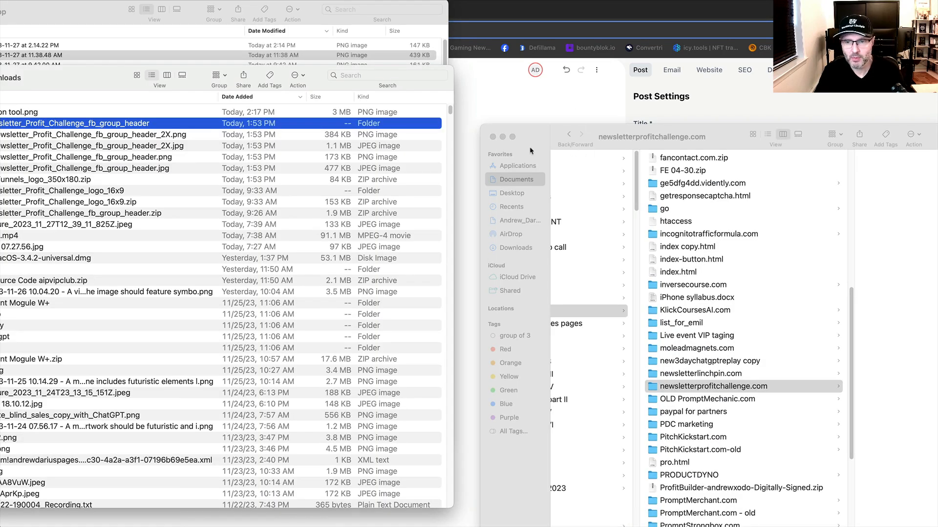
click(503, 138)
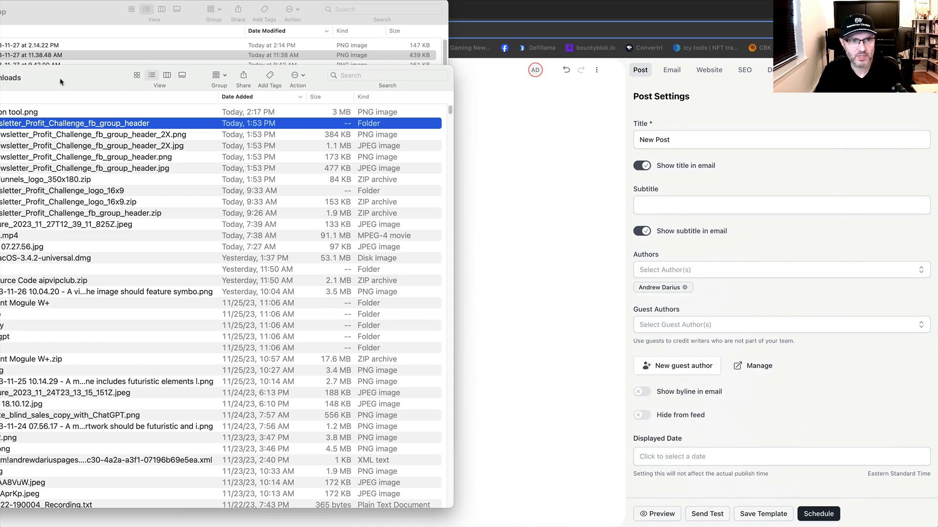
drag(28, 117, 501, 166)
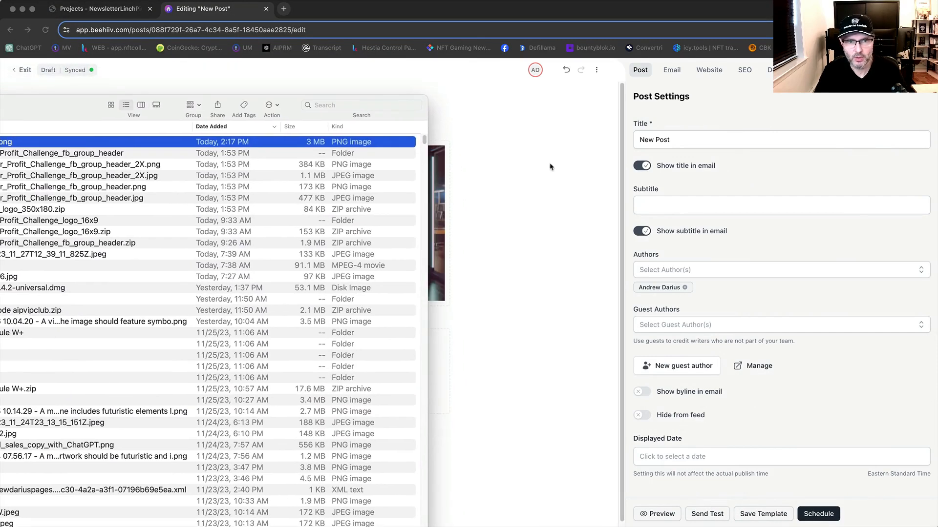
click(551, 163)
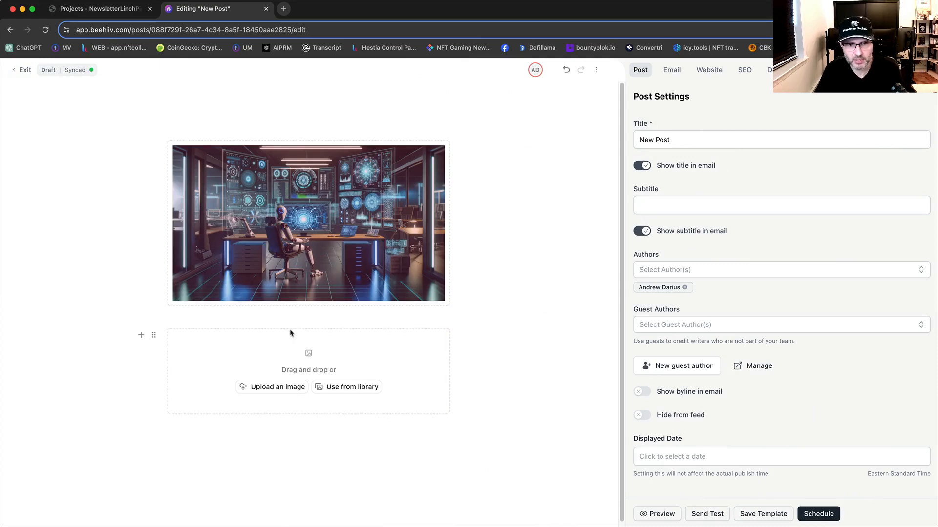
Step: Delete the leftover empty image block beneath the inserted picture
click(268, 315)
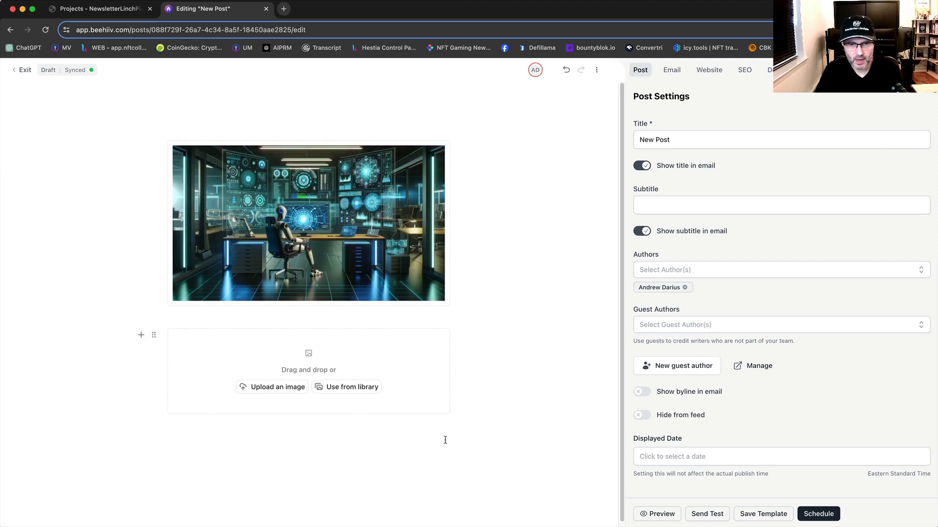
click(397, 432)
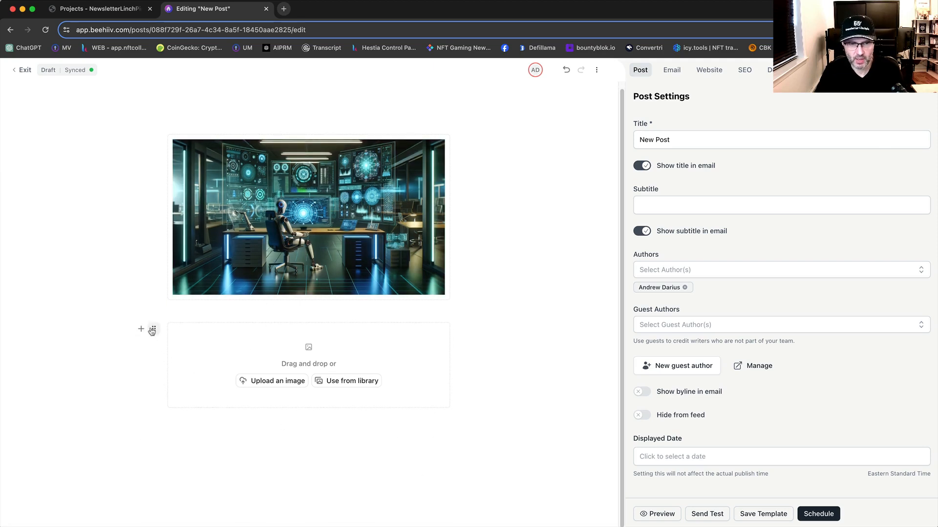
click(154, 329)
click(173, 443)
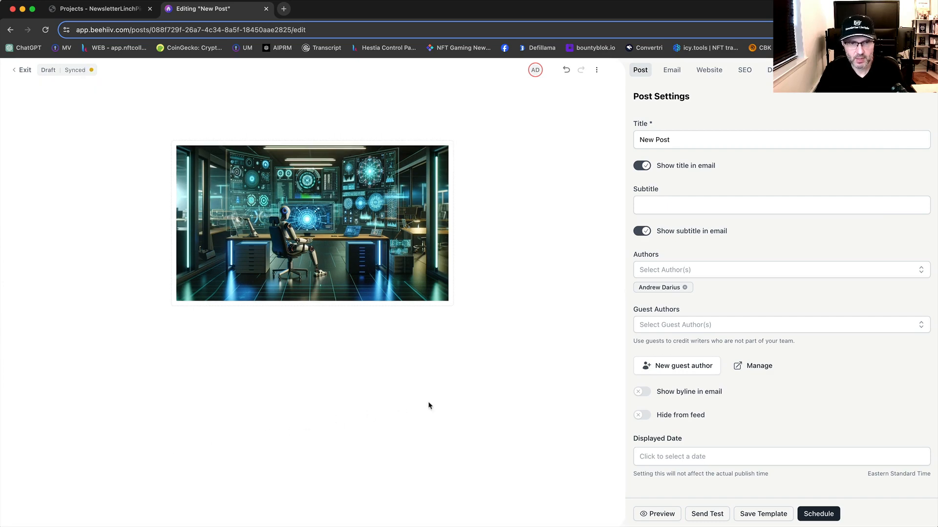
Step: Copy the Newsletter Linchpin draft from "Hey there!" through "Cheers to your success!" and paste it below the image in the beehiiv post
click(221, 340)
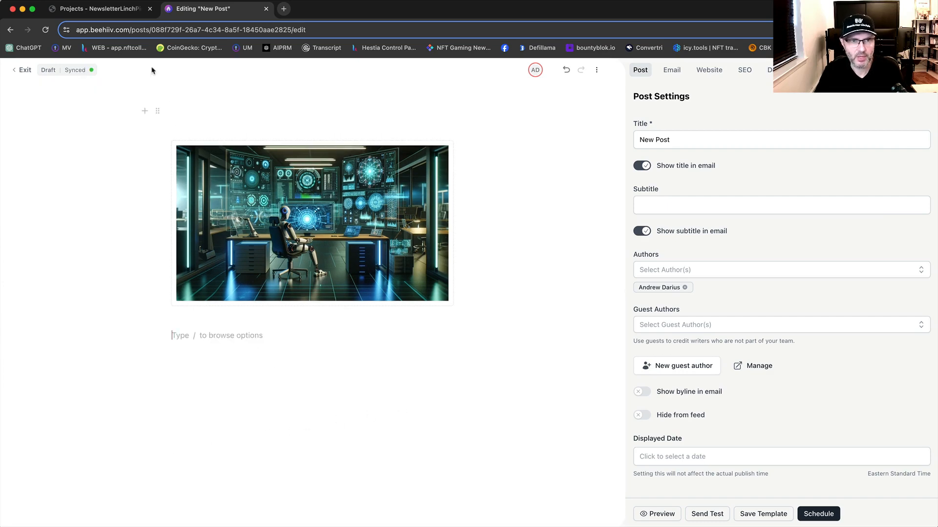
click(111, 8)
scroll(428, 307, up, 5)
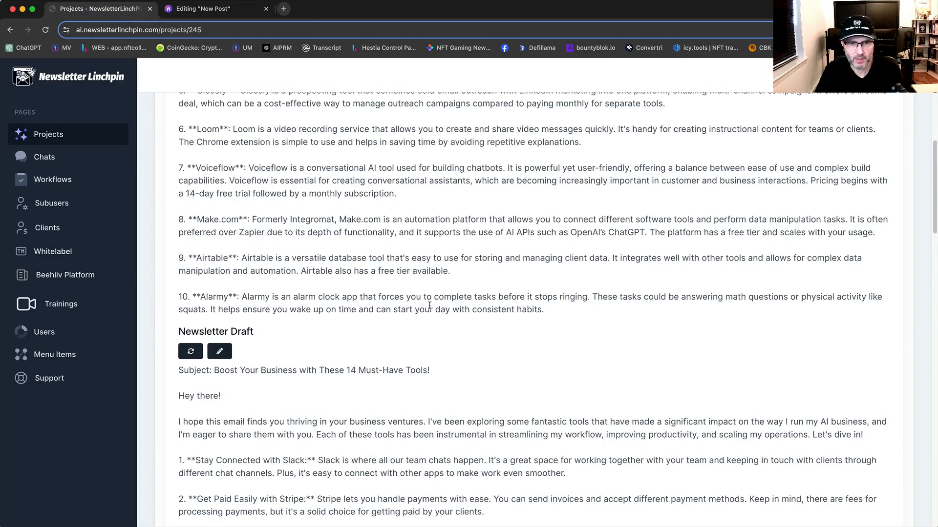
scroll(428, 307, down, 1)
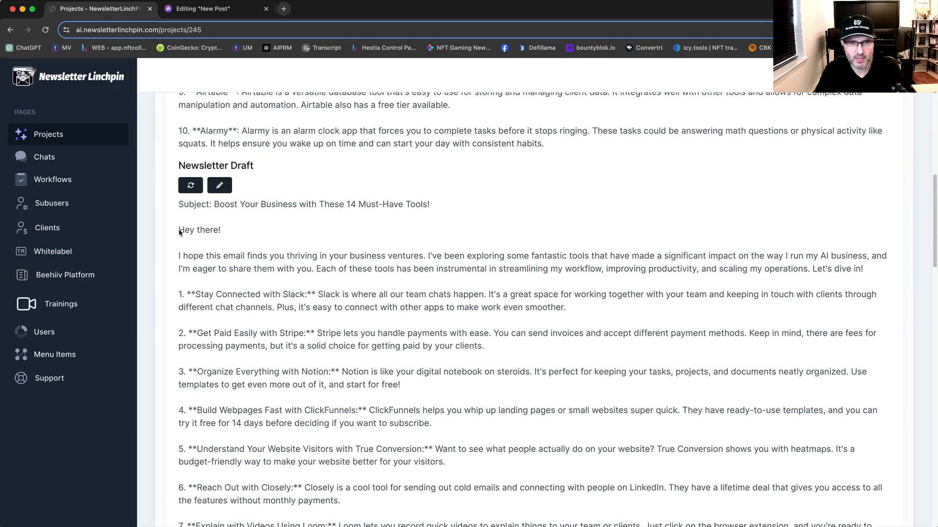
drag(179, 229, 293, 364)
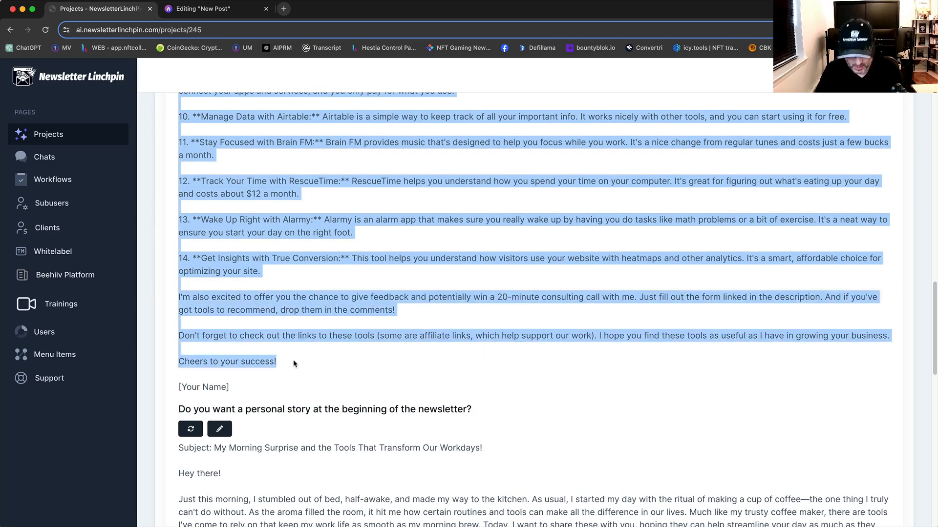
click(195, 9)
click(226, 332)
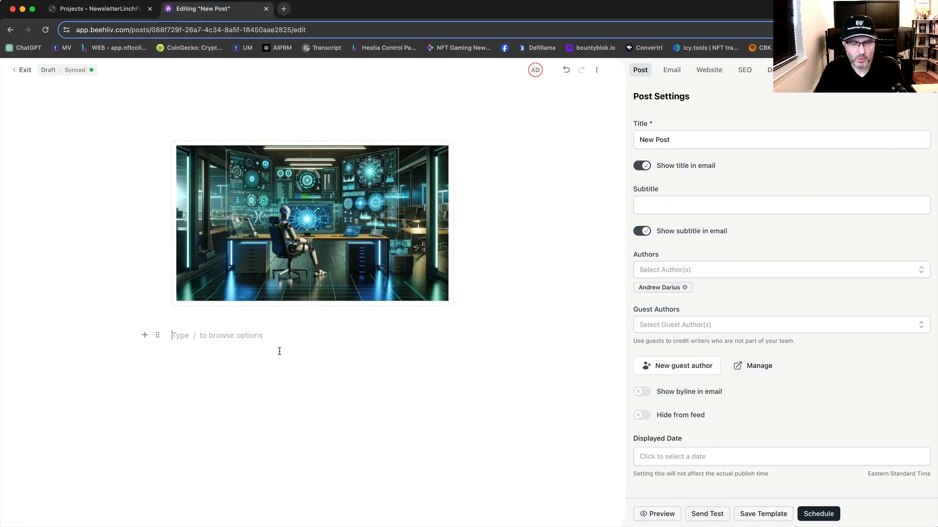
key(super+v)
Step: Compare the text and formatting of the pasted post with the original draft in Newsletter Linchpin
scroll(293, 350, up, 15)
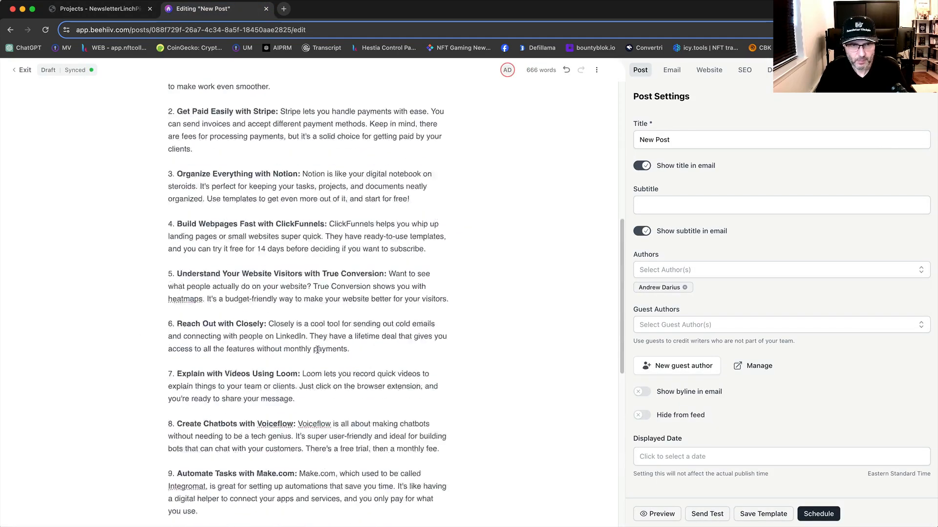
scroll(320, 347, down, 4)
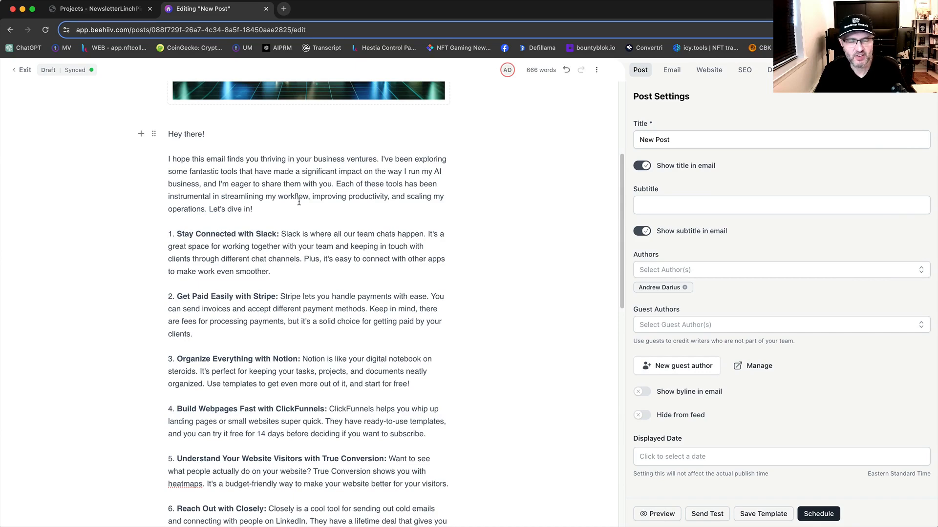
click(114, 11)
click(247, 169)
scroll(247, 168, up, 15)
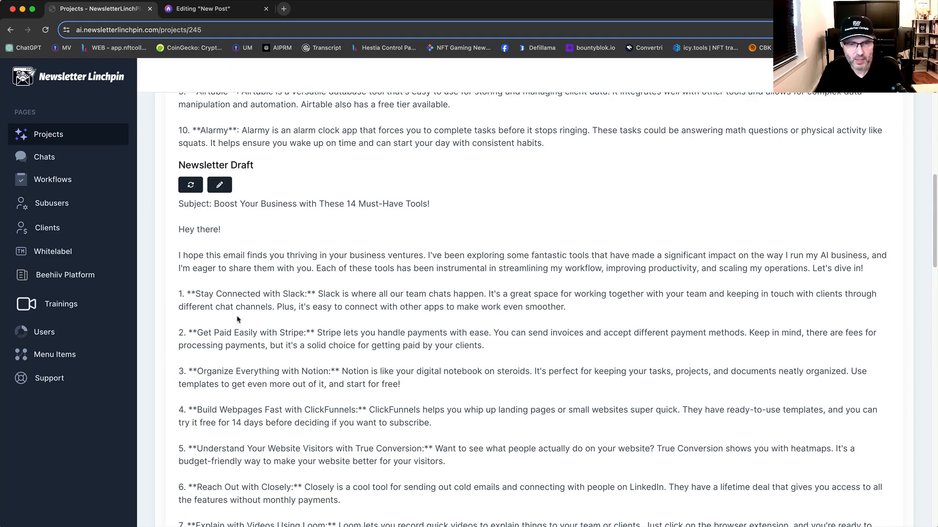
click(202, 10)
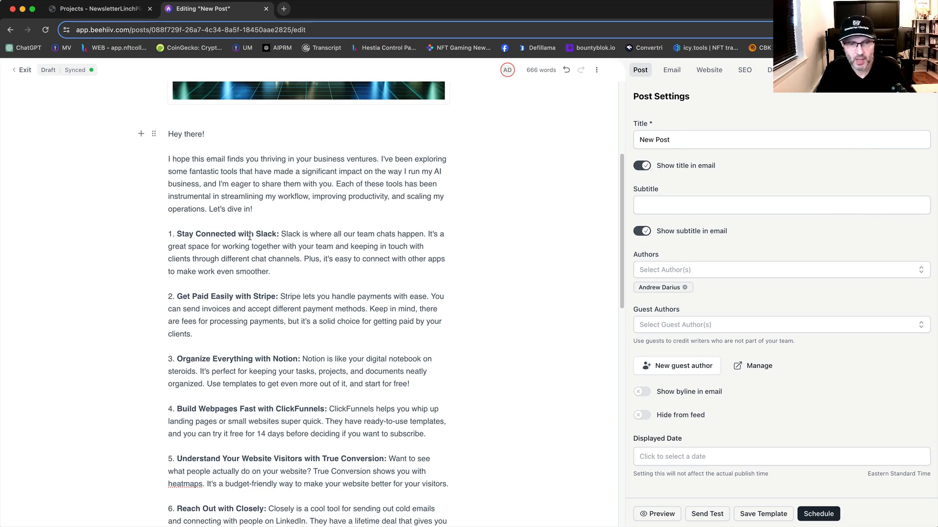
scroll(252, 237, up, 1)
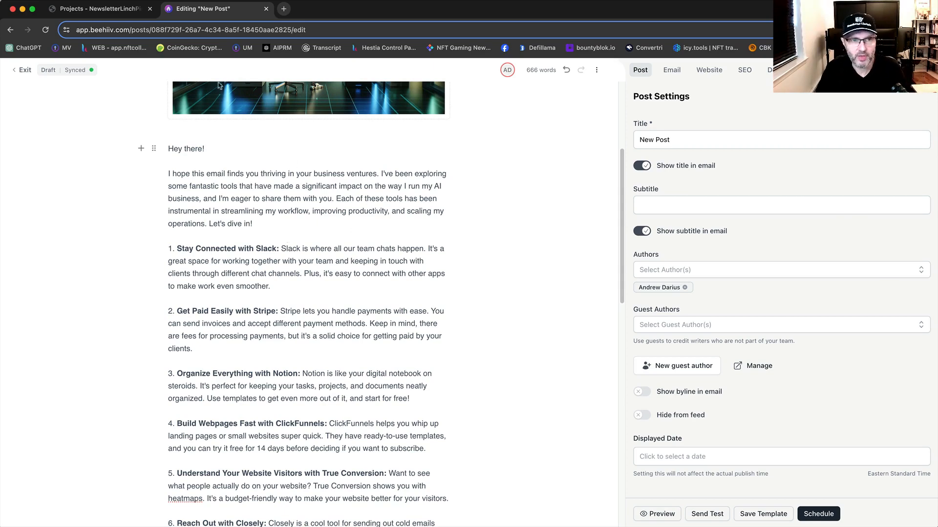
click(64, 11)
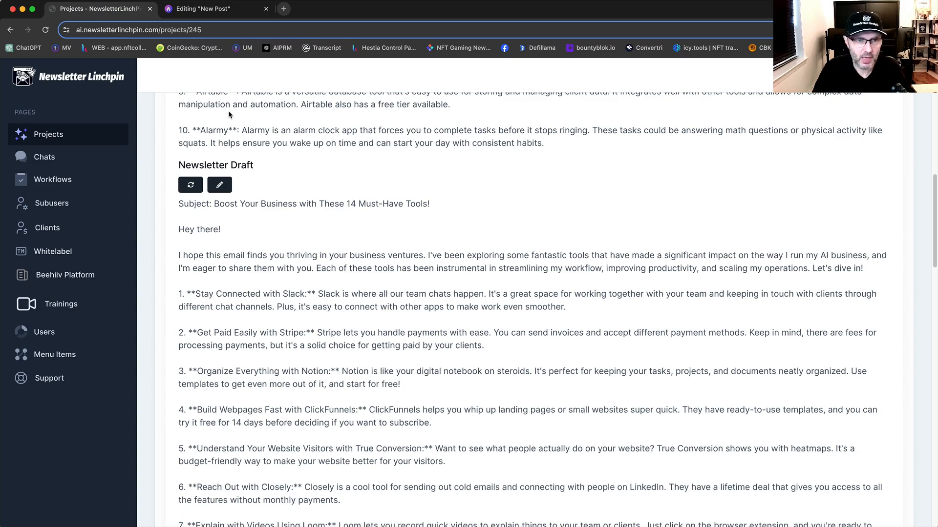
click(205, 9)
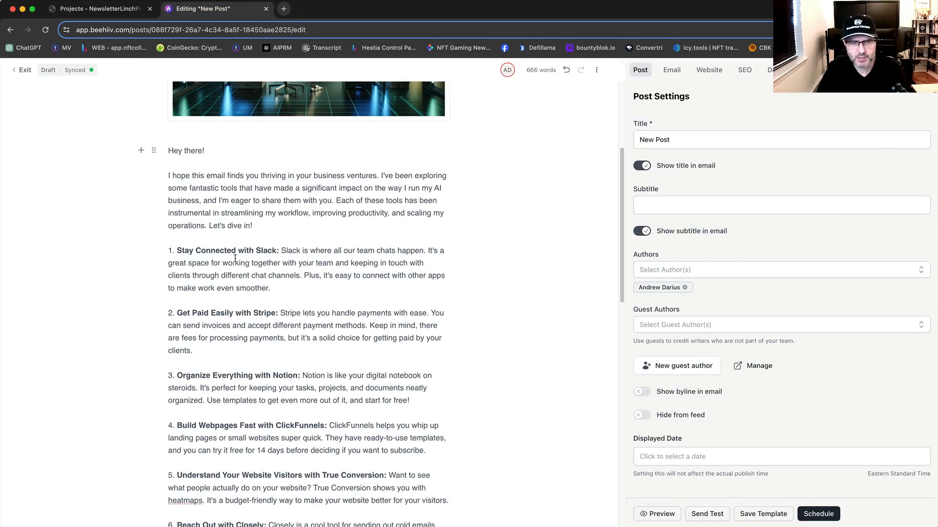
scroll(351, 359, down, 3)
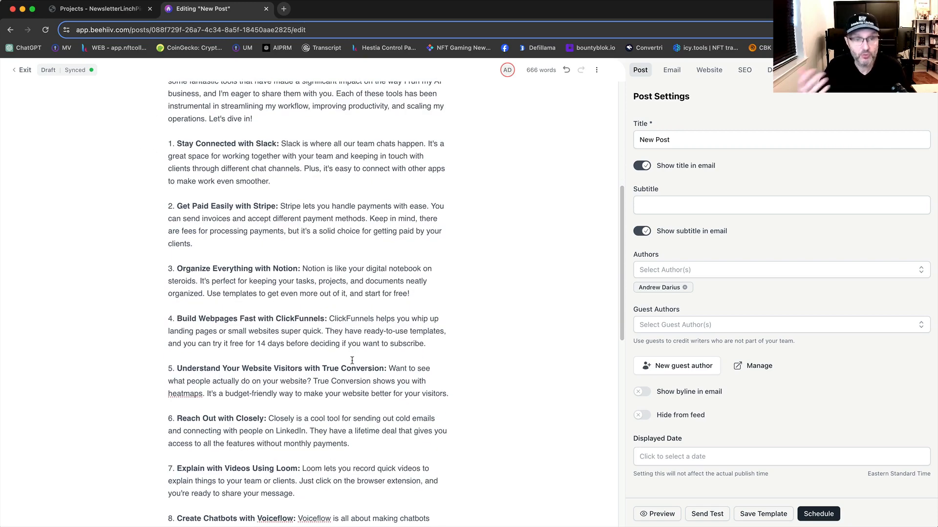
scroll(379, 371, down, 3)
scroll(383, 371, up, 6)
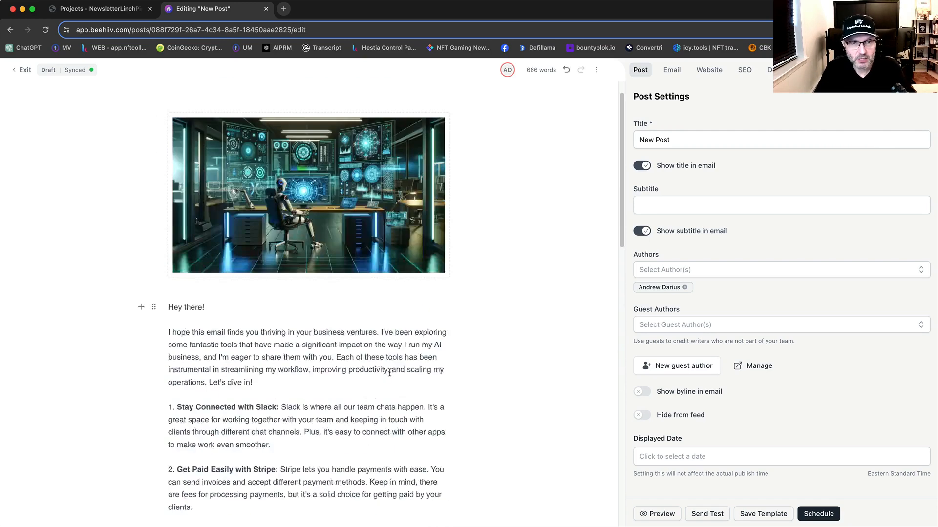
Step: Replace "there!" in the post's greeting with "AIpreneur,"
scroll(391, 372, down, 3)
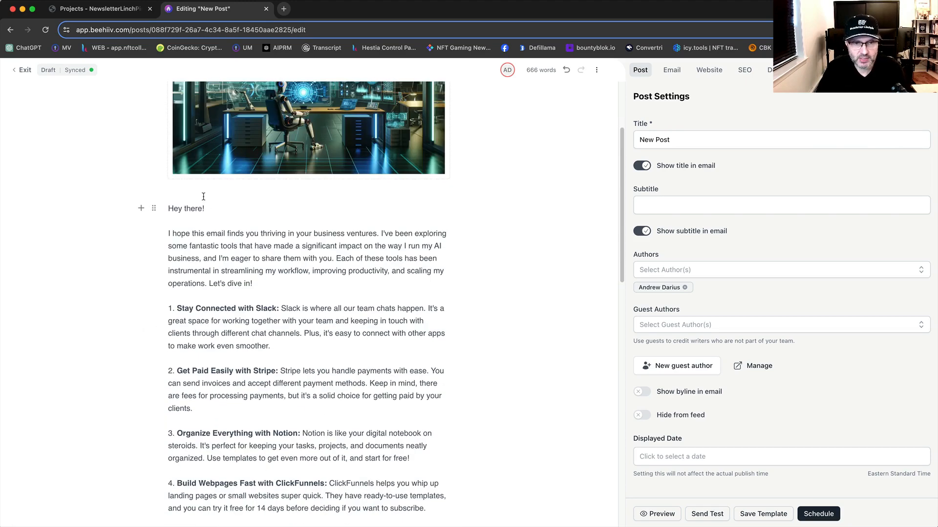
drag(185, 210, 209, 210)
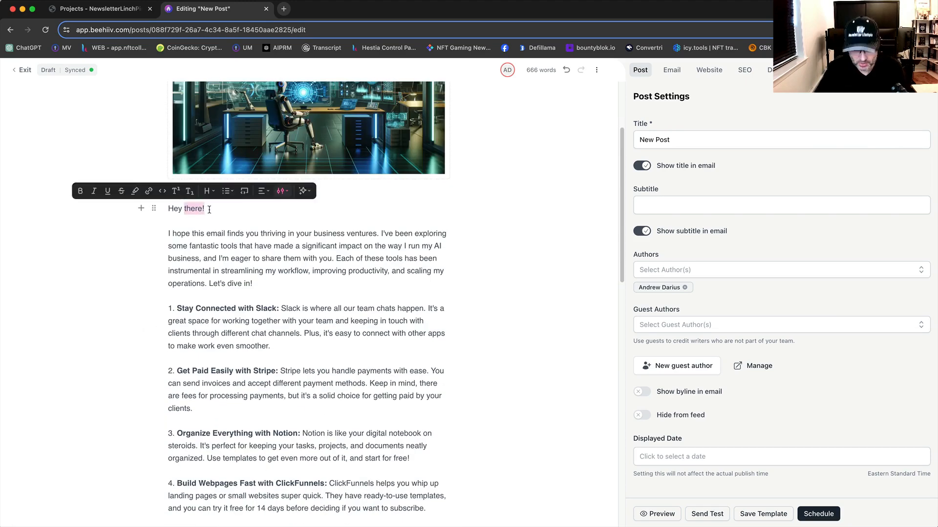
text(AIpreneur,)
scroll(378, 330, down, 2)
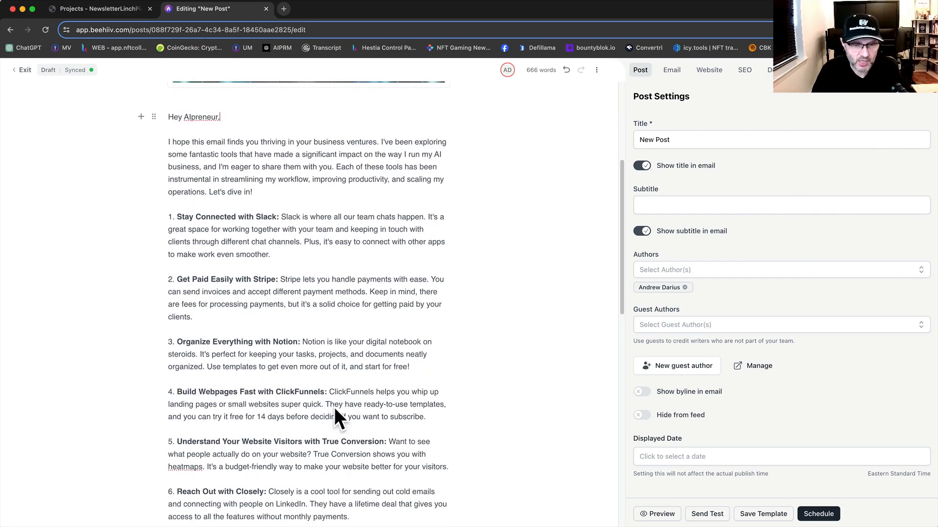
Step: Delete the paragraph near the end of the post offering feedback and a 20-minute consulting call, including its empty line
scroll(342, 376, down, 3)
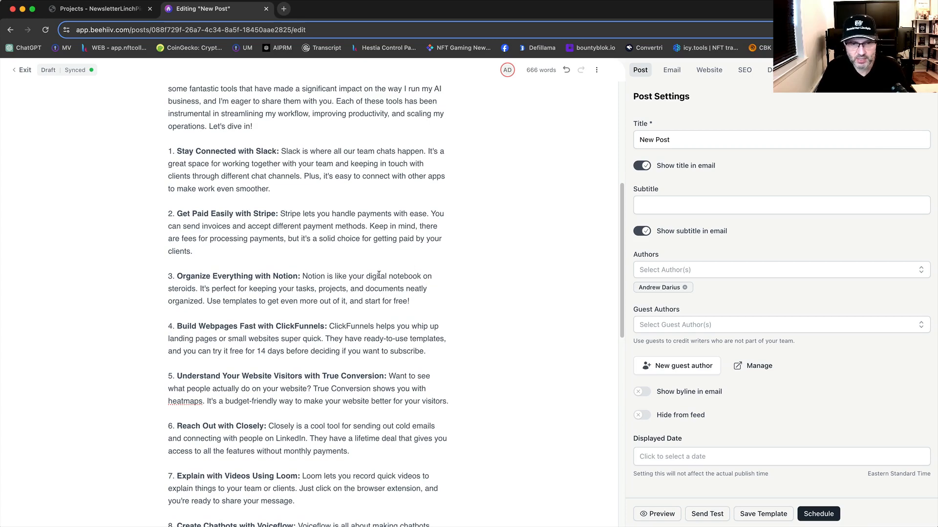
scroll(379, 275, down, 20)
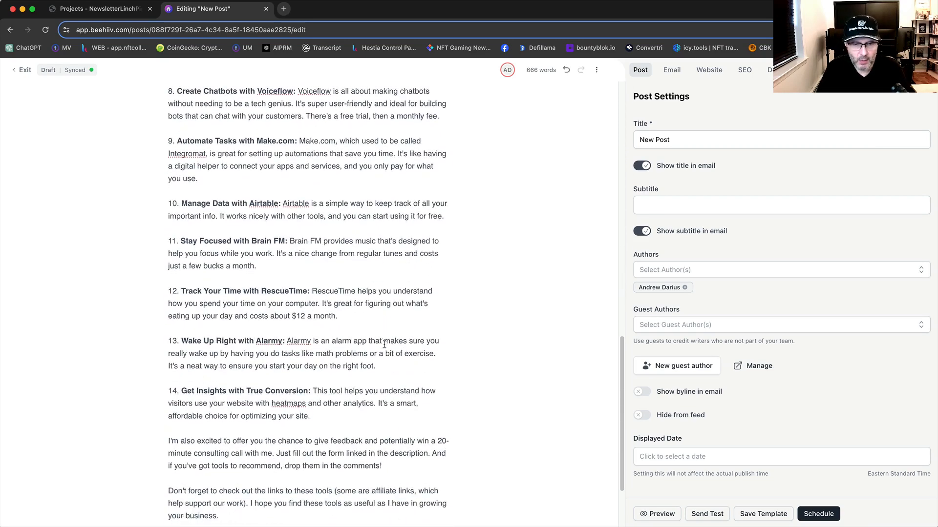
scroll(385, 345, down, 3)
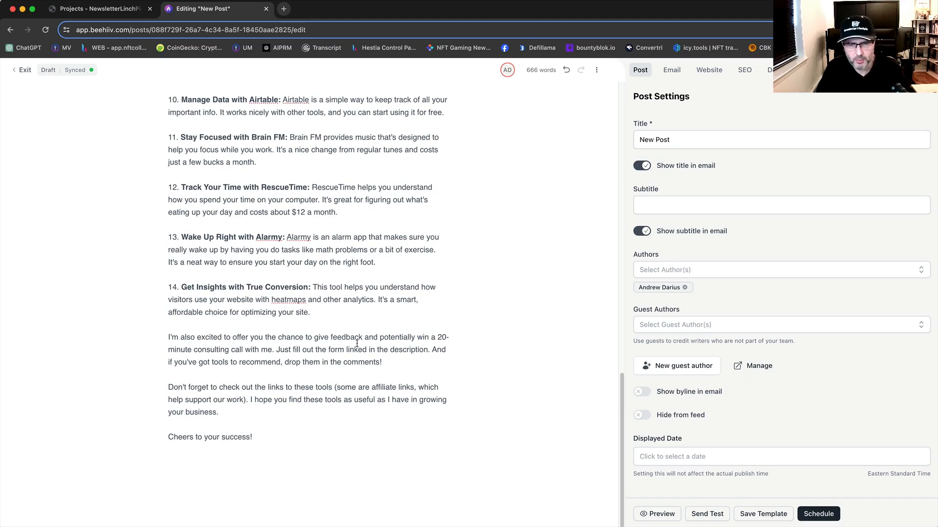
click(274, 350)
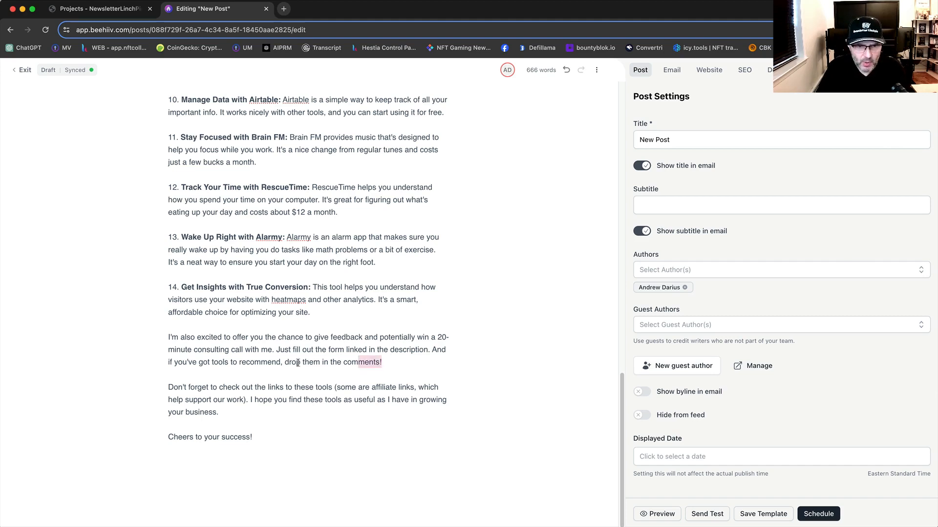
drag(382, 362, 169, 338)
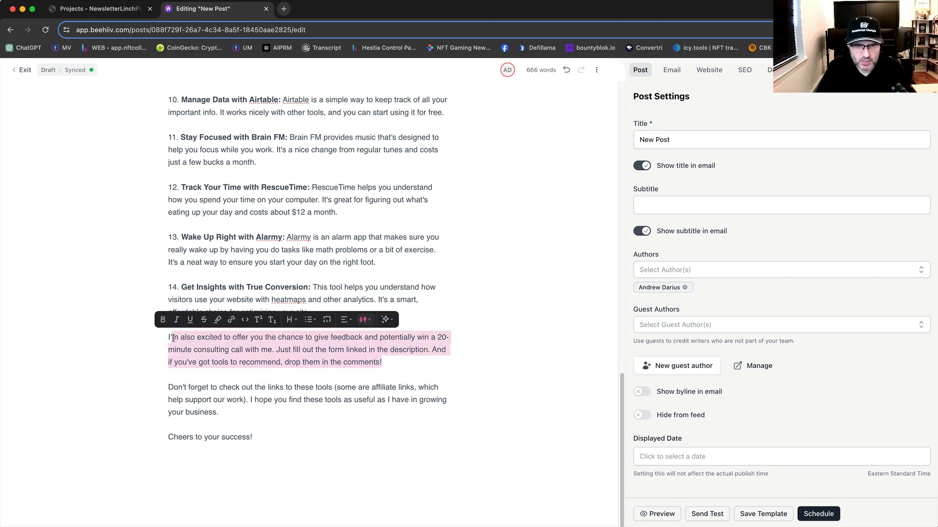
key(BackSpace)
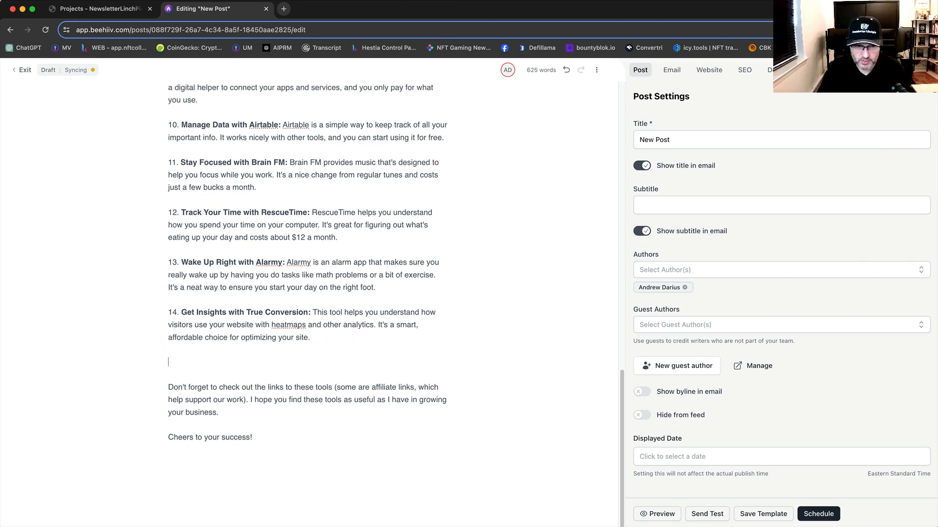
key(BackSpace)
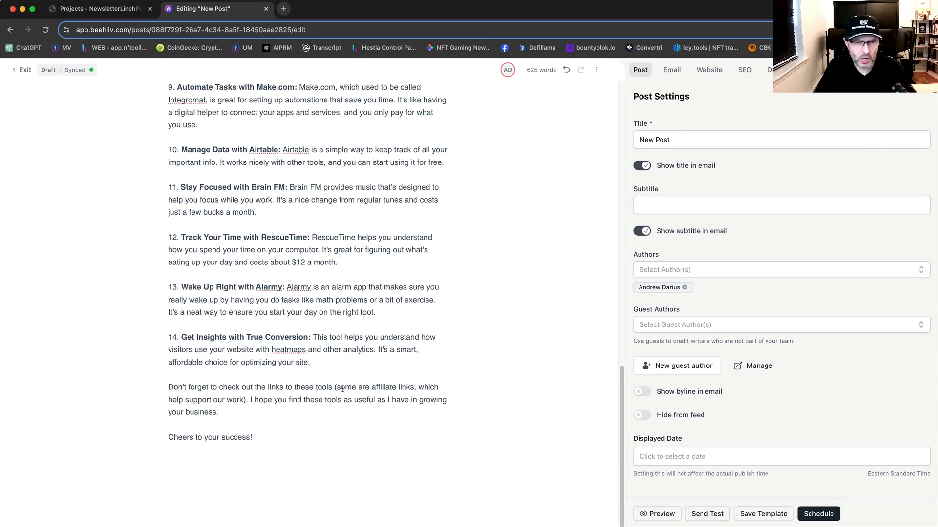
scroll(315, 210, up, 8)
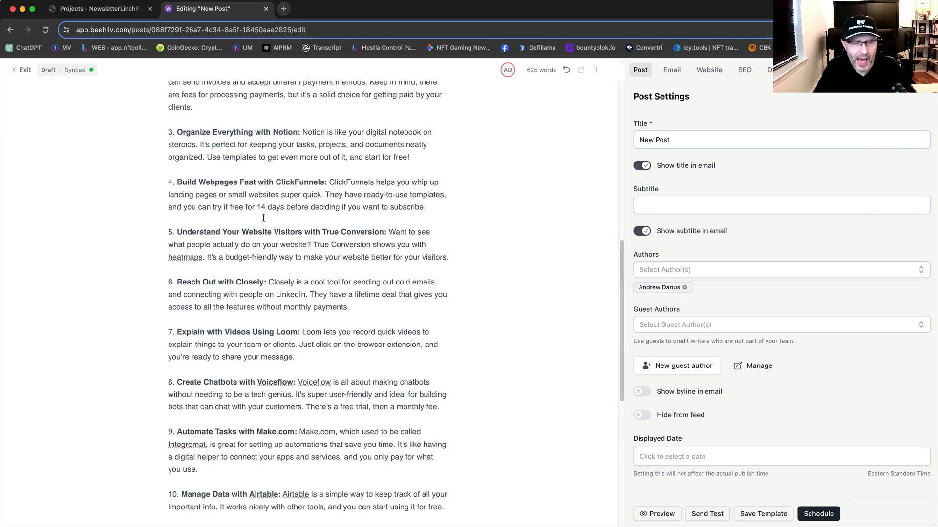
scroll(290, 294, up, 3)
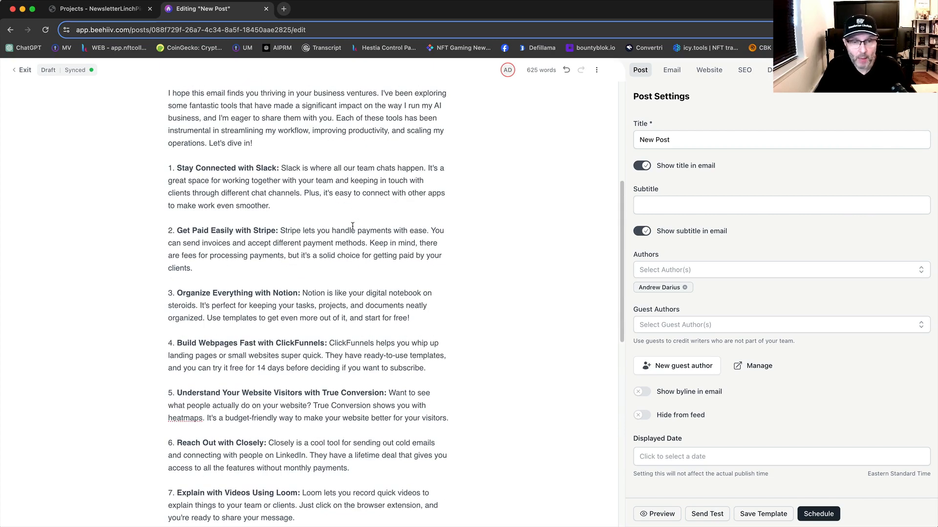
scroll(342, 220, up, 1)
drag(277, 193, 180, 193)
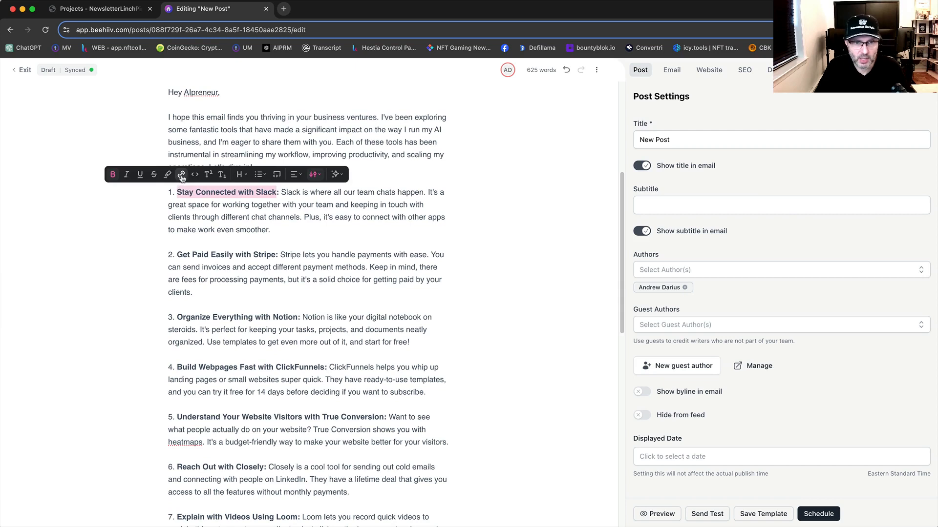
click(180, 175)
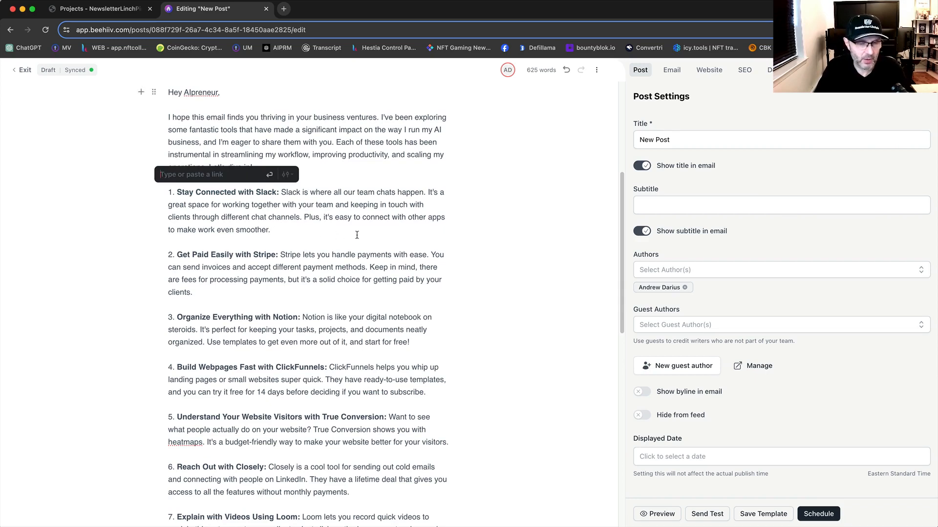
click(256, 200)
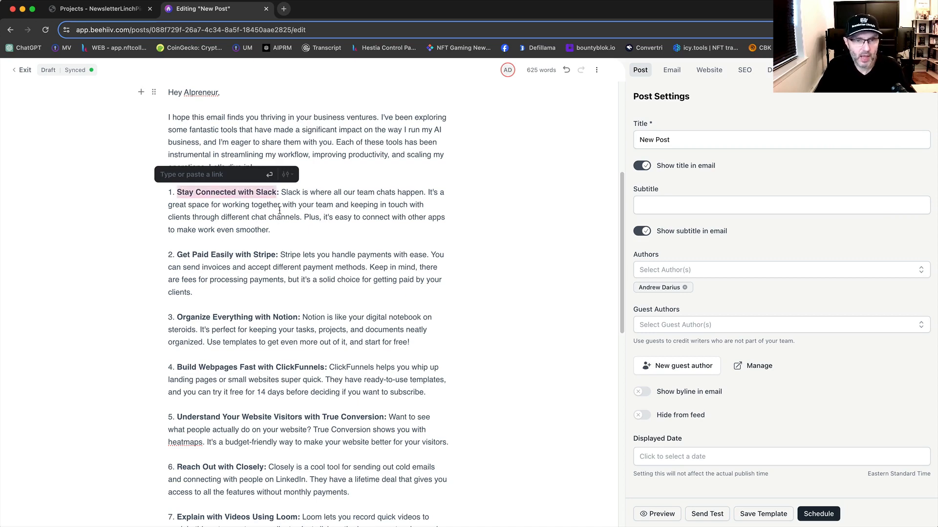
click(315, 217)
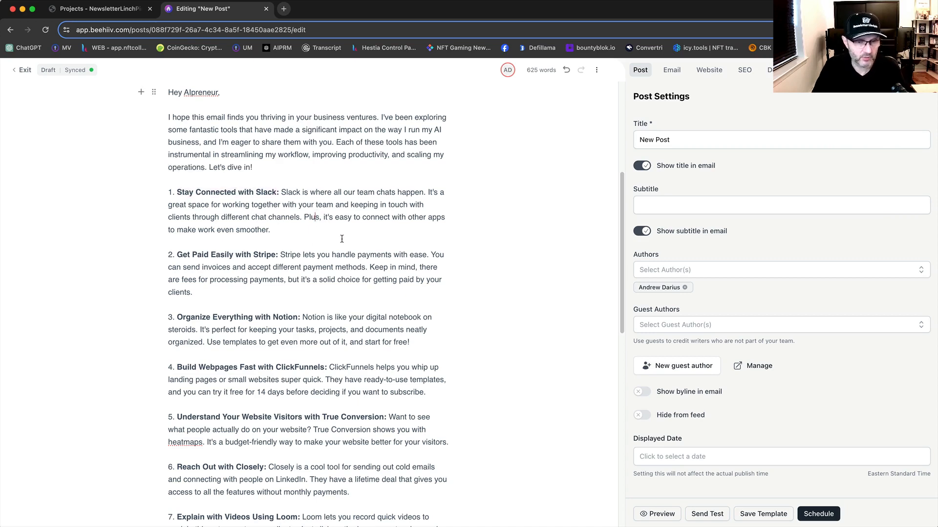
Step: Remove the "Don't forget to check out the links to these tools" sentence and its leftover space from the closing paragraph
scroll(373, 318, down, 10)
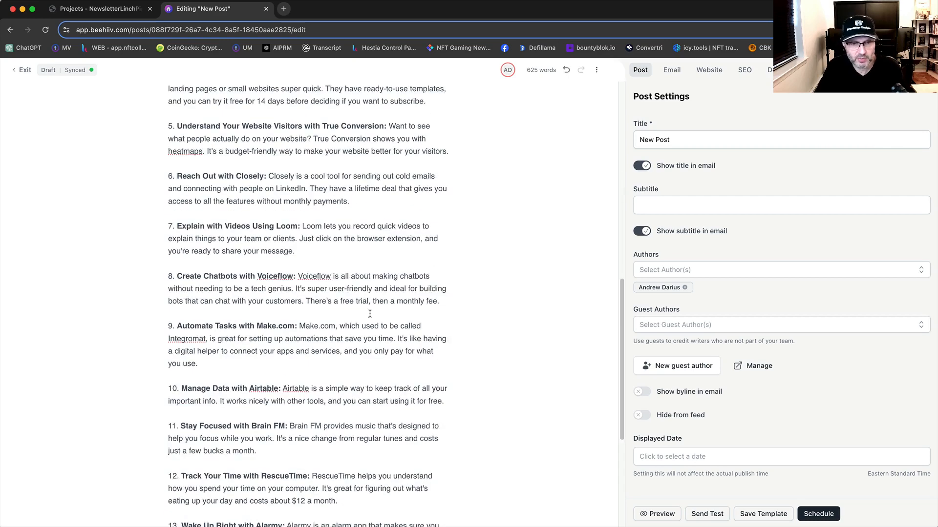
scroll(374, 317, down, 2)
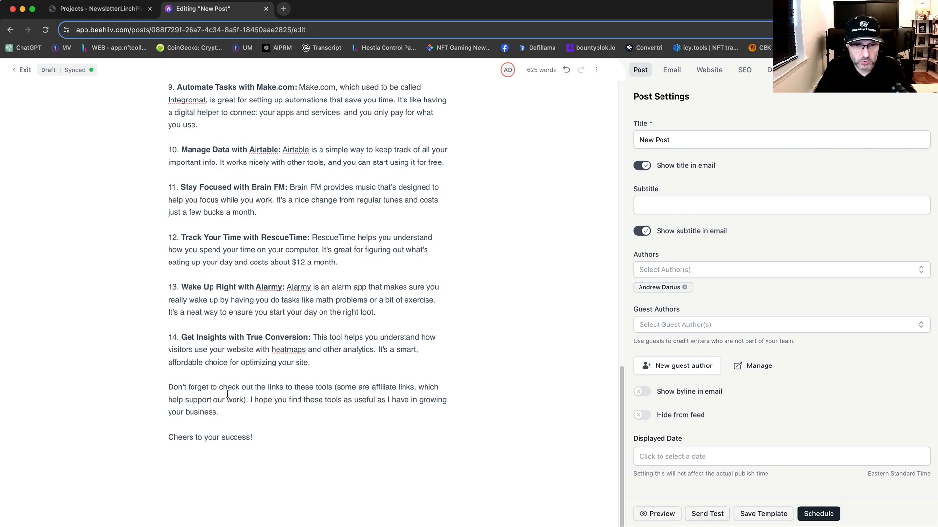
drag(249, 400, 168, 387)
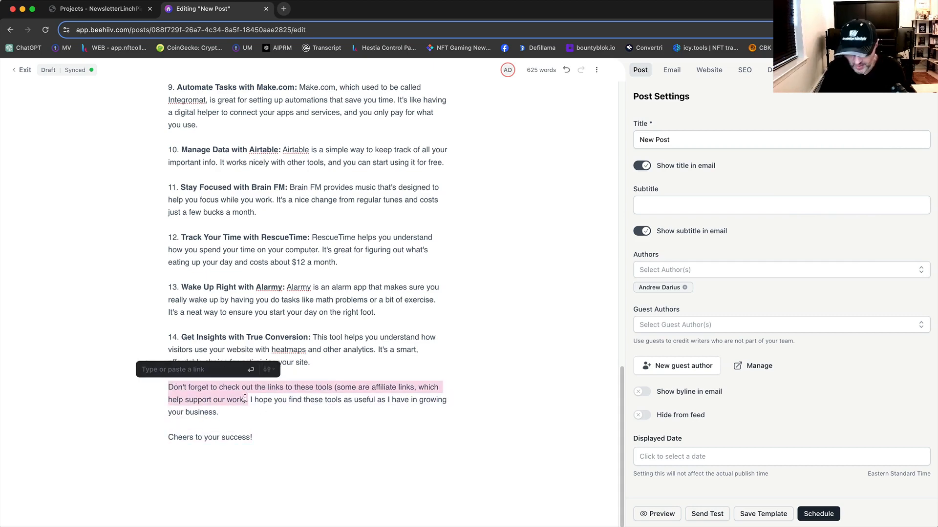
key(BackSpace)
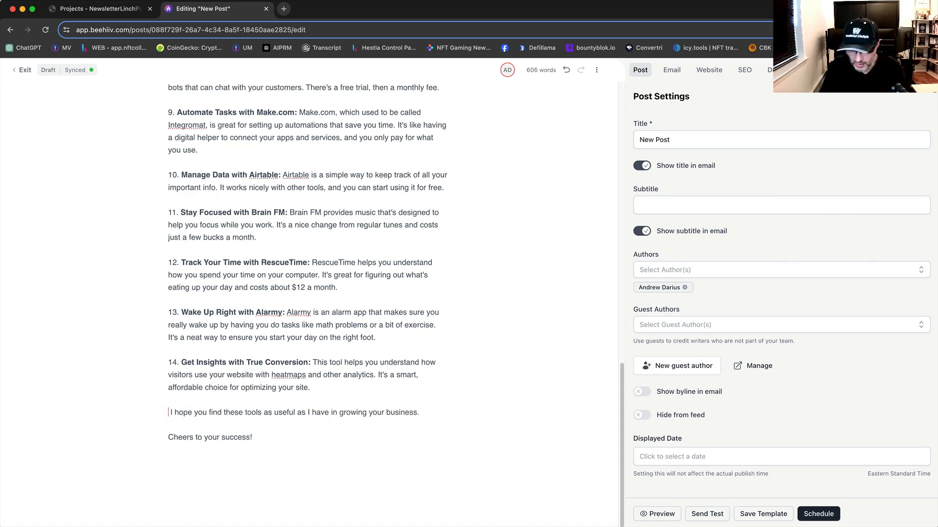
key(Delete)
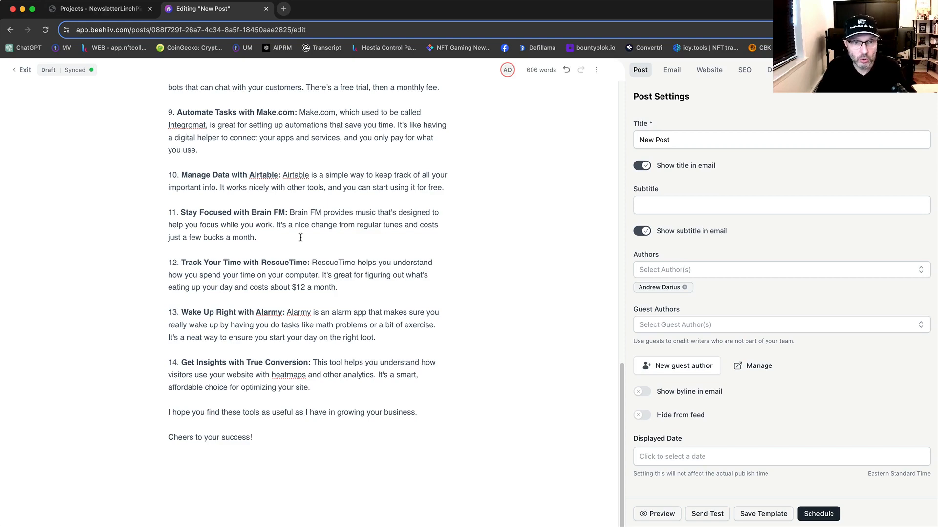
Step: Add the author's full name as a sign-off on a new line below "Cheers to your success!"
scroll(325, 263, up, 7)
scroll(325, 263, down, 7)
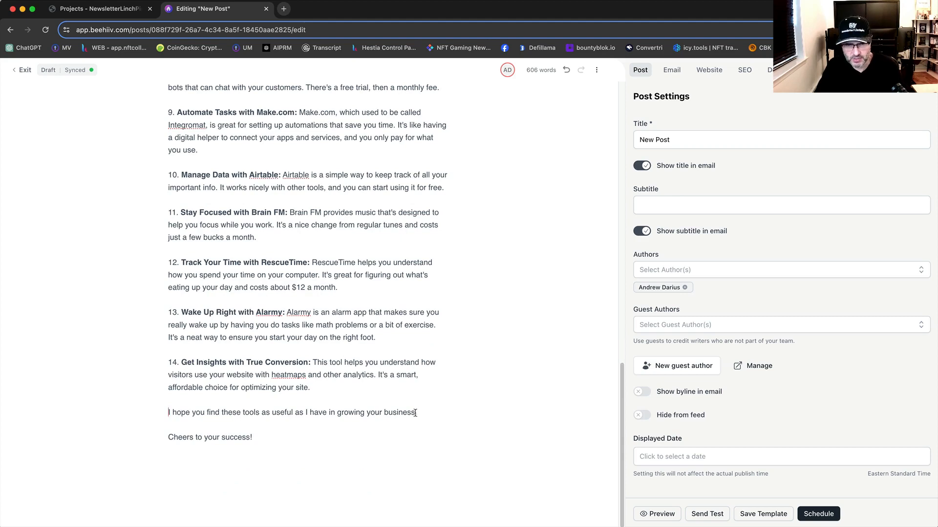
click(267, 438)
key(Return)
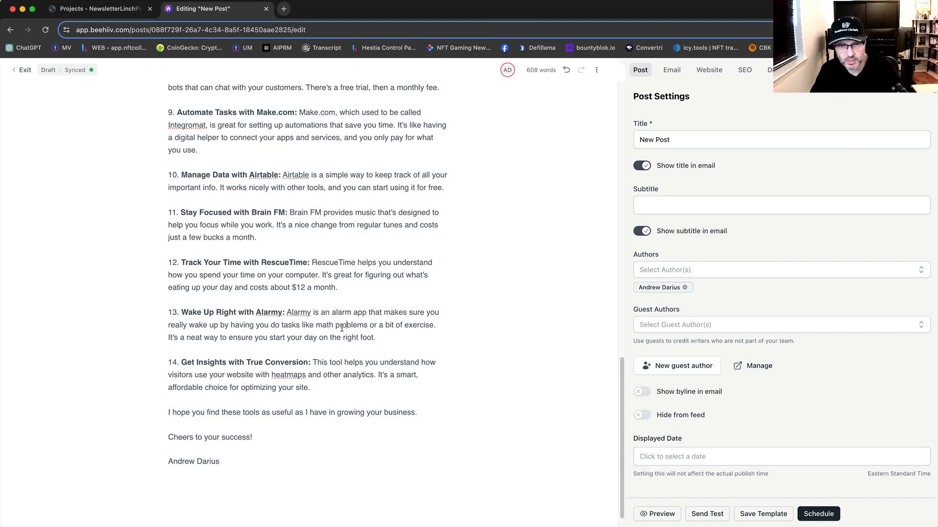
Step: Copy the subject "My Morning Surprise and the Tools That Transform Our Workdays" from Newsletter Linchpin's personal-story draft and paste it as the beehiiv post's title
scroll(365, 328, up, 16)
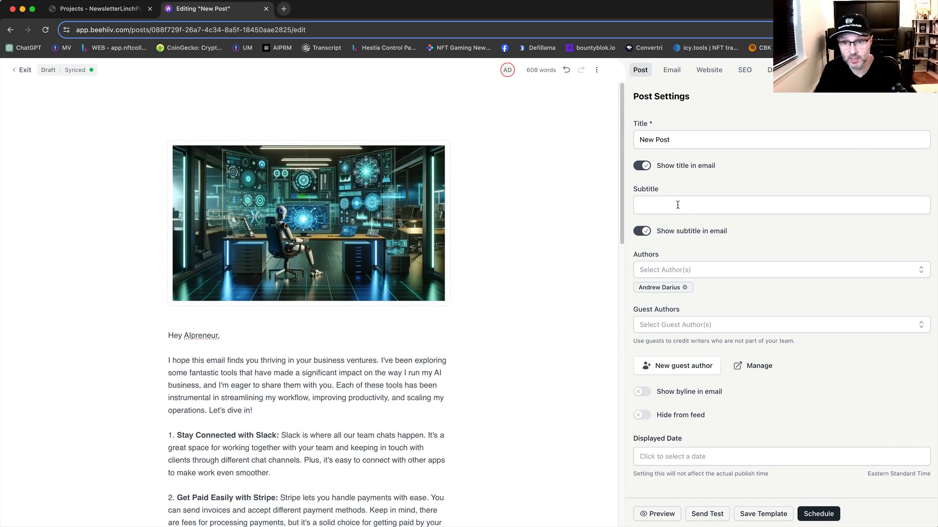
click(98, 9)
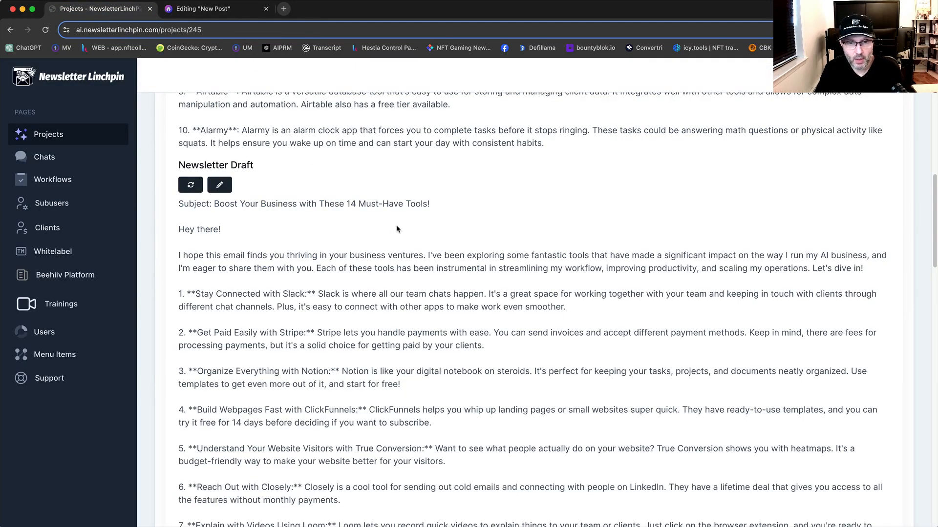
drag(427, 204, 203, 204)
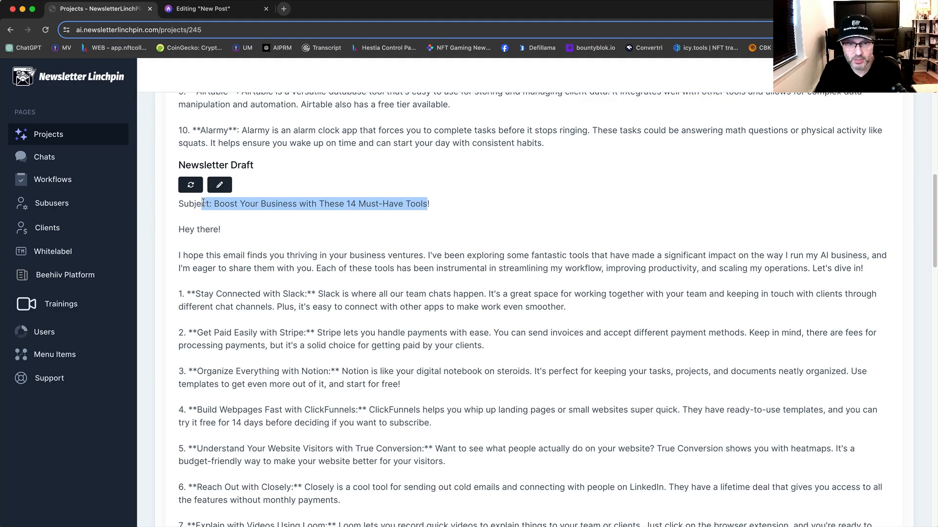
click(343, 239)
scroll(343, 239, down, 15)
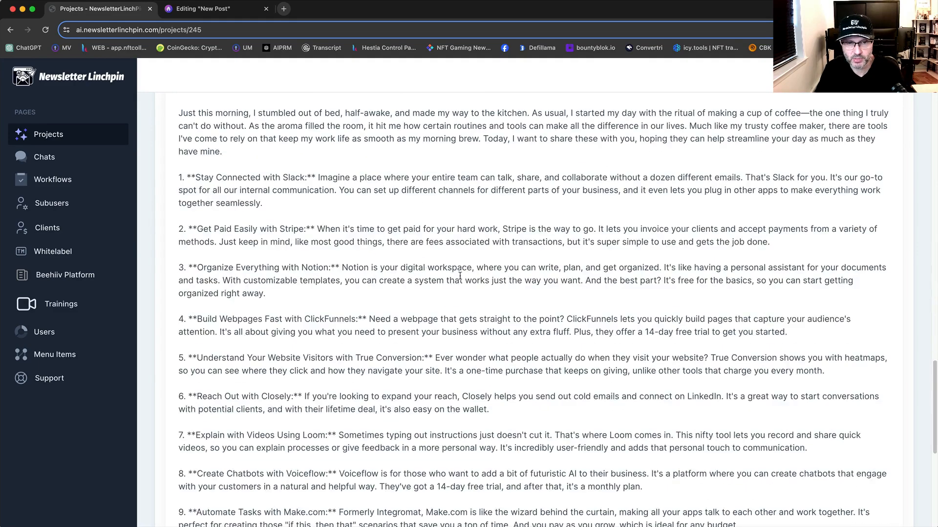
scroll(442, 252, up, 1)
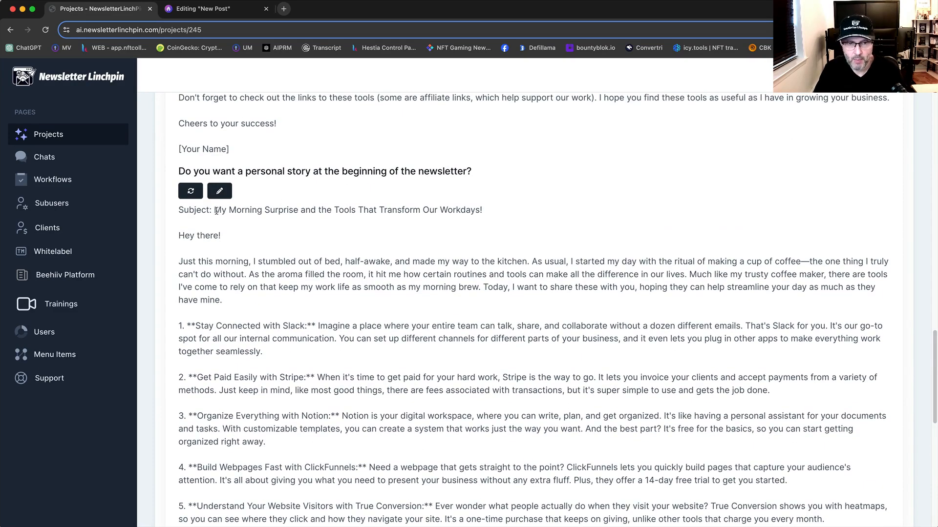
drag(213, 210, 481, 213)
key(super+c)
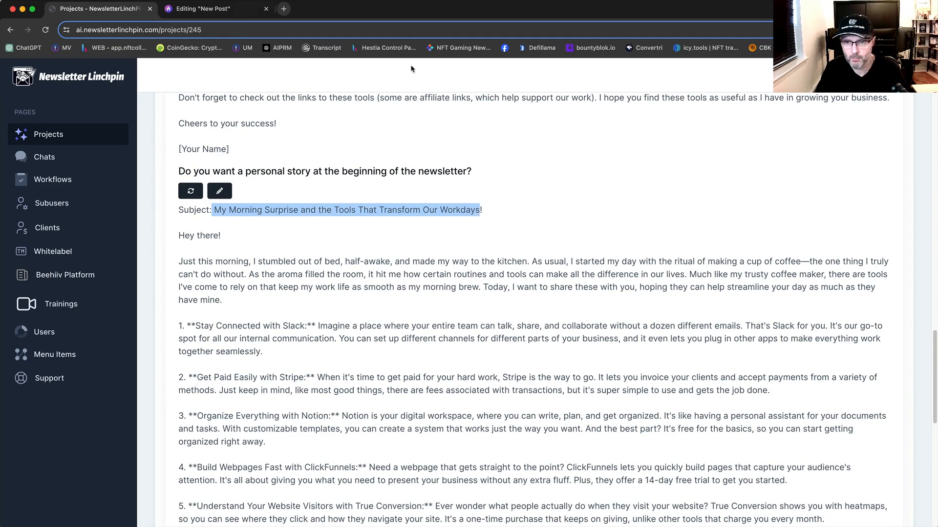
click(205, 6)
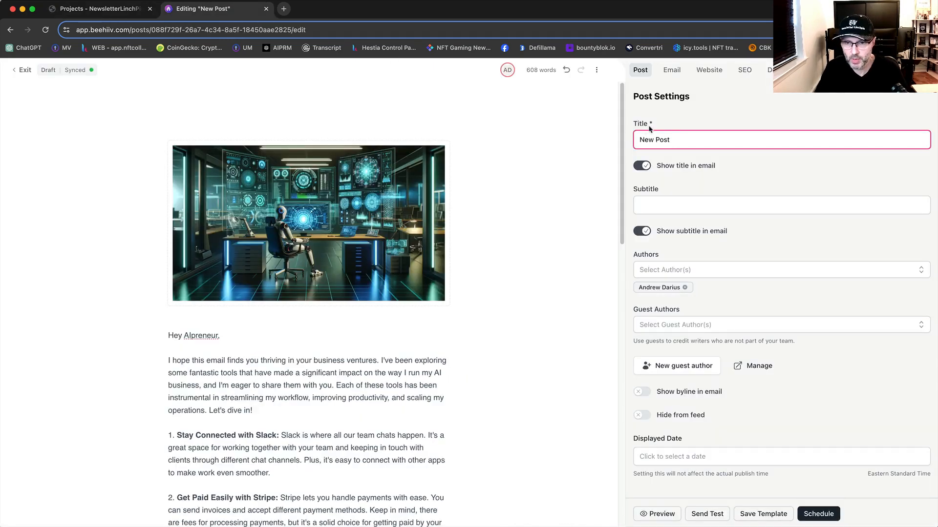
click(713, 129)
triple_click(705, 137)
key(super+v)
Step: Copy the subject "Boost Your Business with These 14 Must-Have Tools" from Newsletter Linchpin's Newsletter Draft and paste it as the beehiiv post's subtitle
click(118, 8)
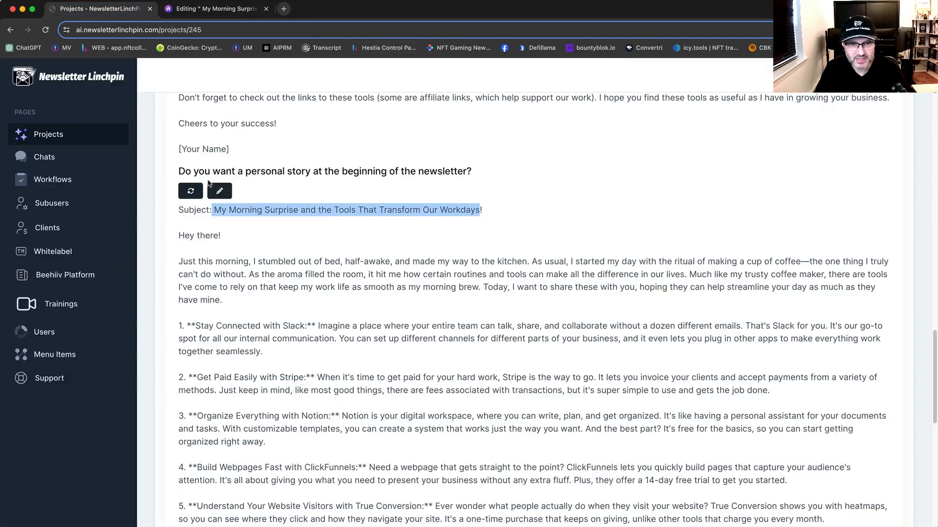
scroll(372, 259, up, 20)
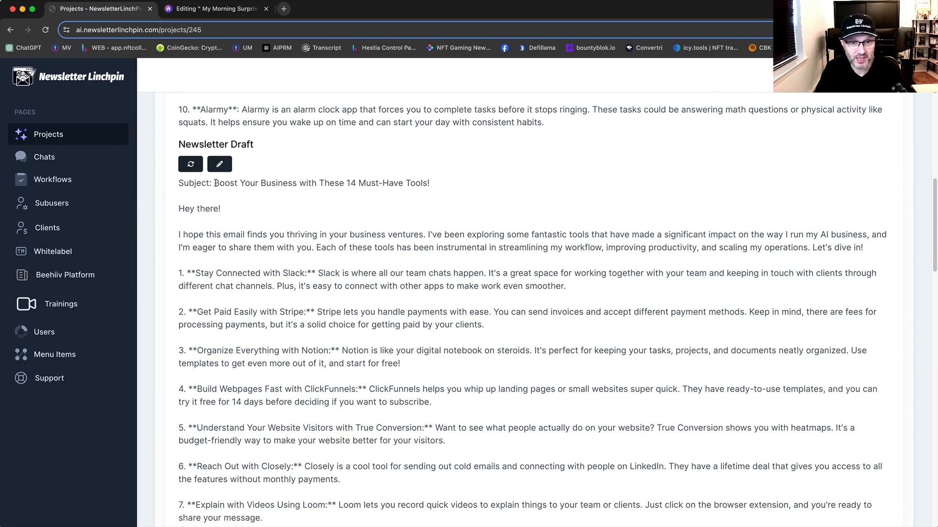
drag(214, 183, 428, 184)
key(super+c)
click(215, 8)
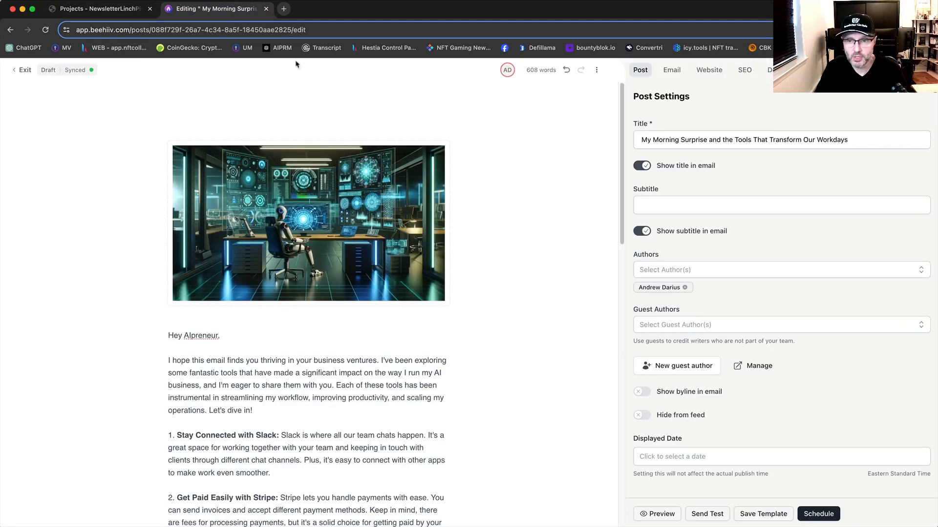
click(845, 126)
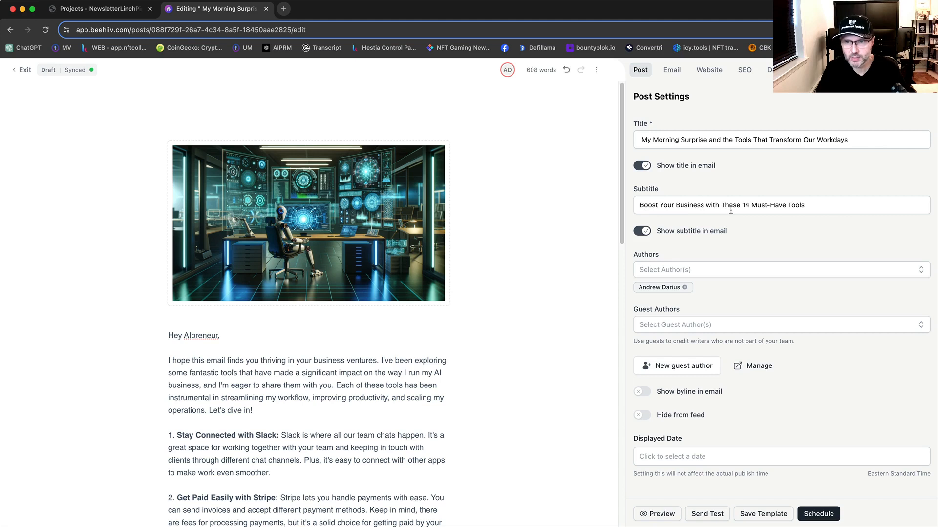
Step: Change the number of must-have tools in the post's subtitle to 10
click(749, 206)
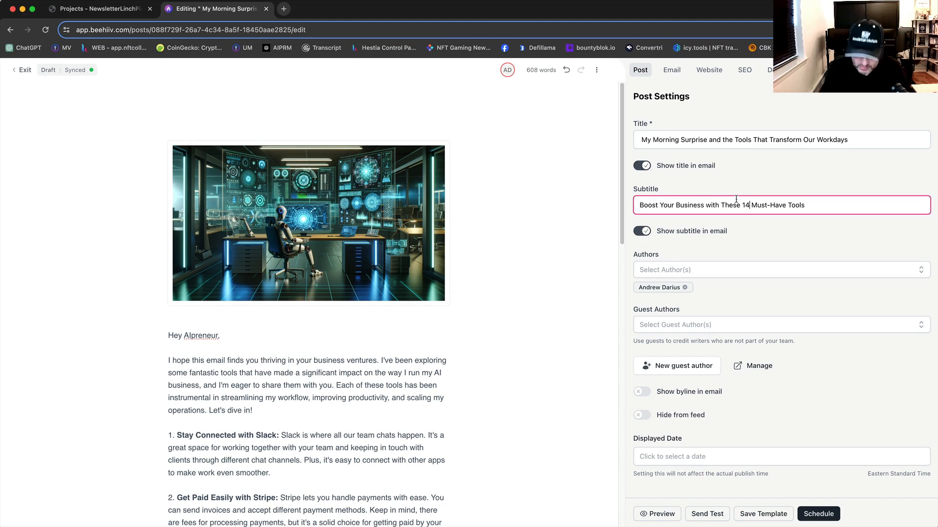
key(BackSpace)
text(0)
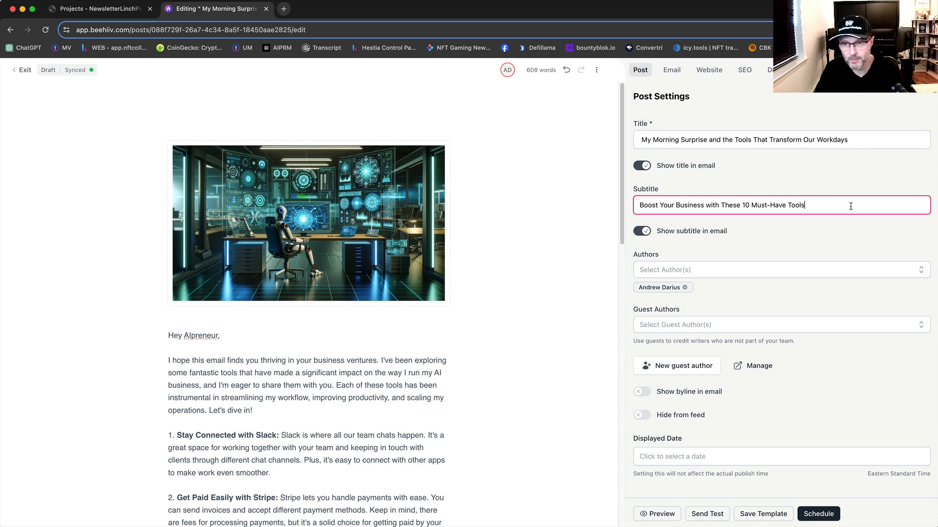
click(852, 236)
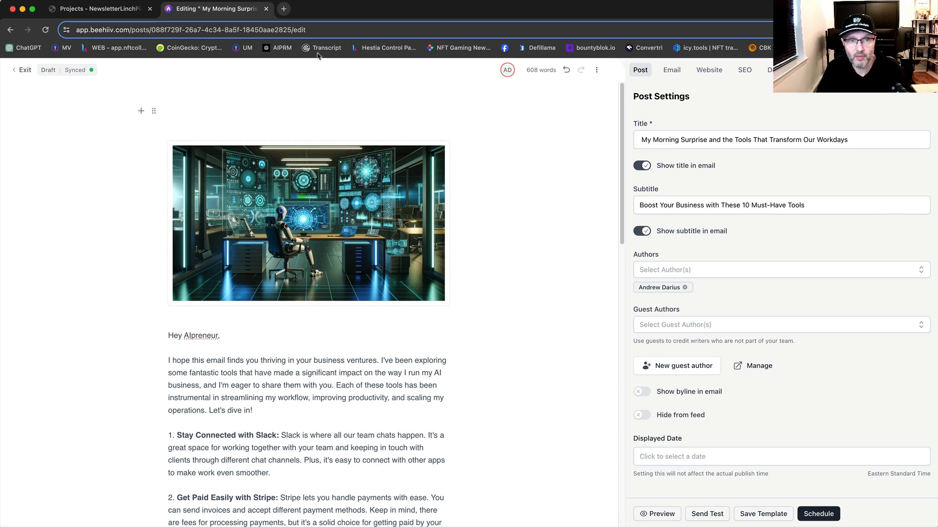
Step: Open Facebook in a new tab and go to the account owner's profile
click(284, 10)
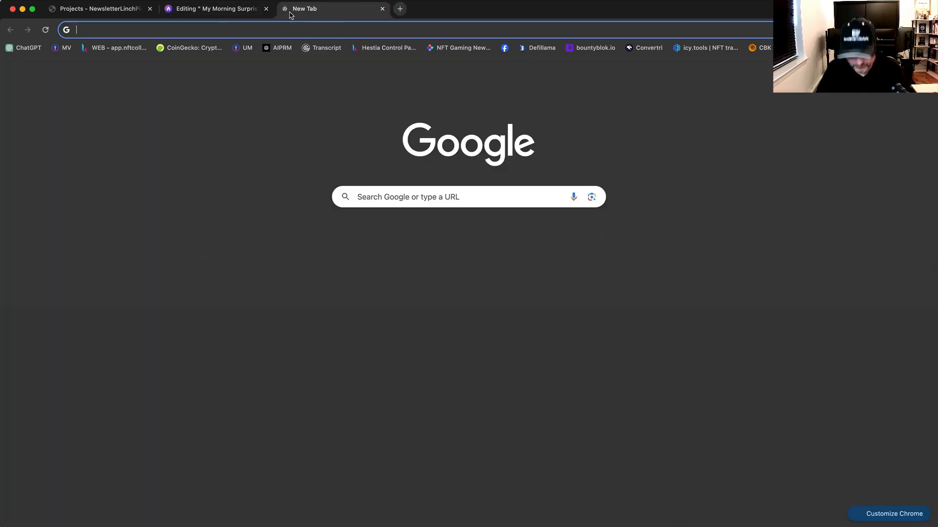
text(fa)
key(Return)
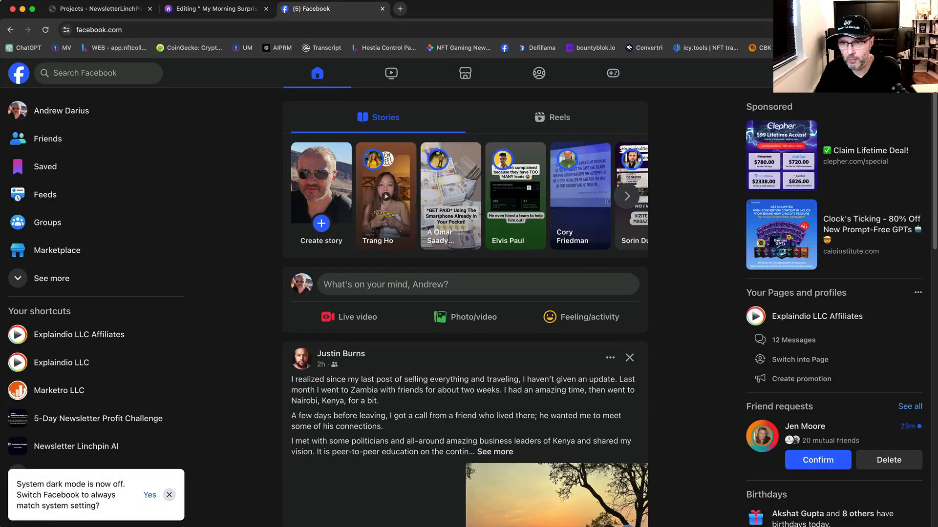
click(916, 73)
click(816, 113)
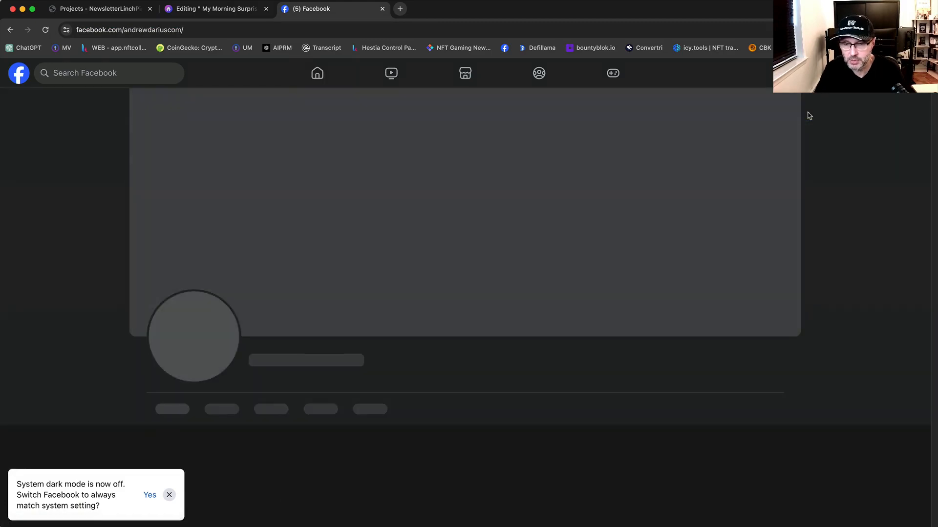
Step: Find the "Todays newsletter => AI Horizons" post on the profile and examine its "Comment YES" text
scroll(746, 326, down, 10)
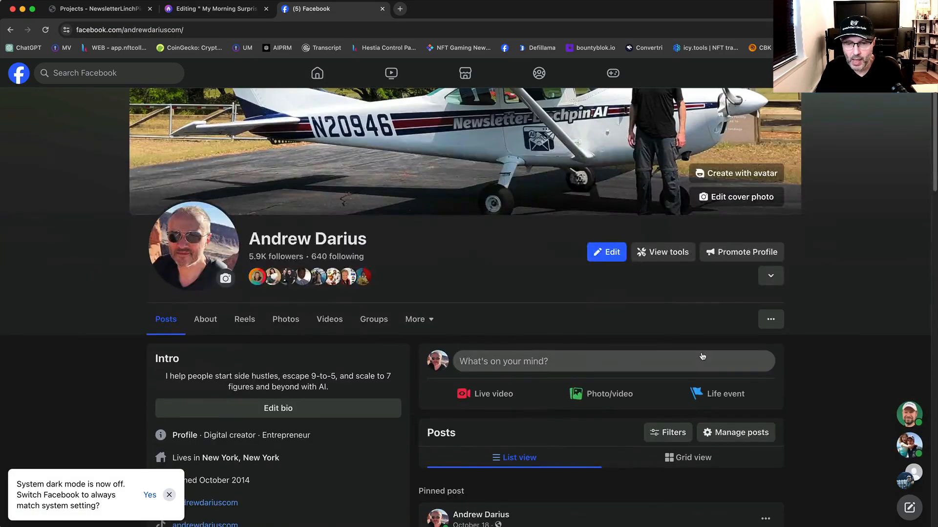
scroll(708, 362, down, 10)
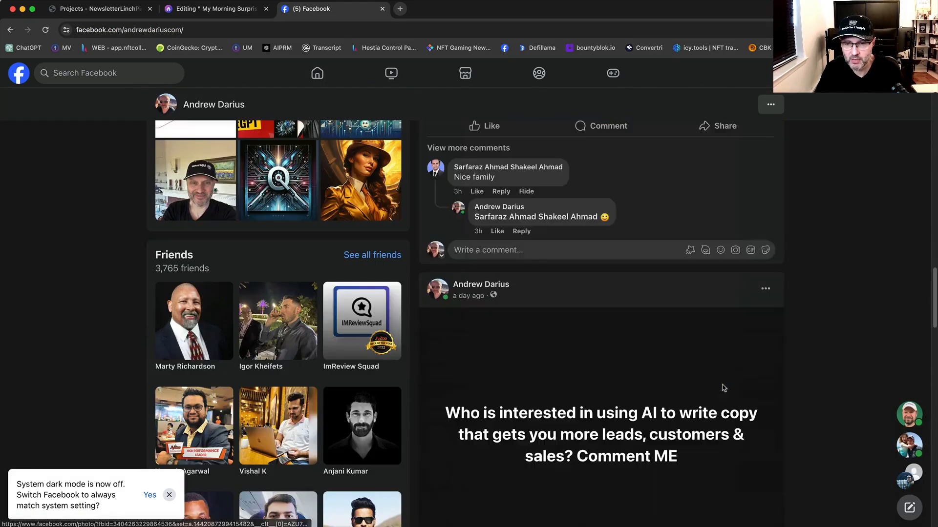
scroll(719, 385, down, 10)
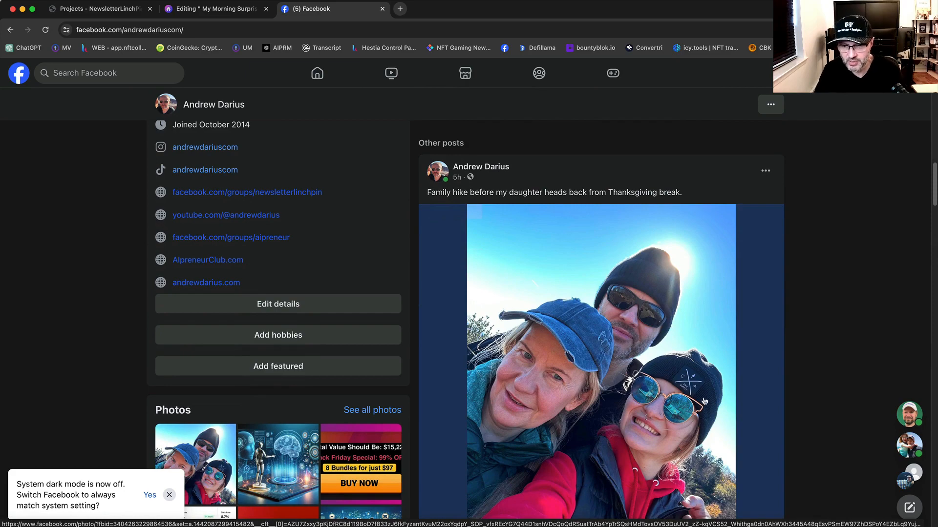
scroll(704, 404, down, 10)
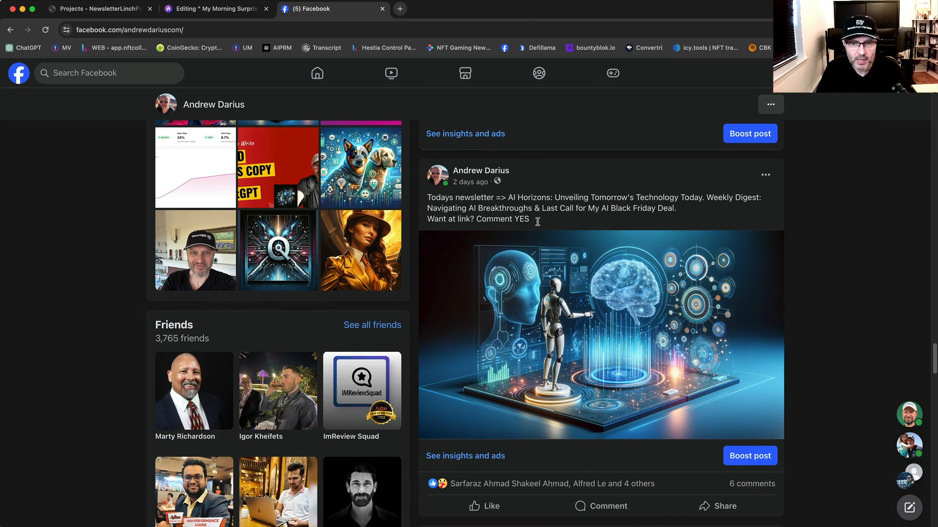
drag(537, 223, 429, 197)
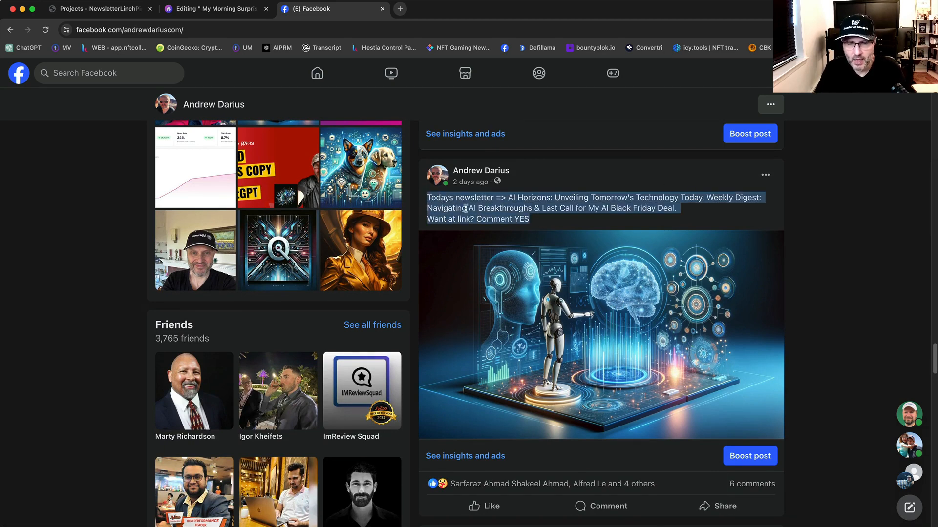
click(510, 210)
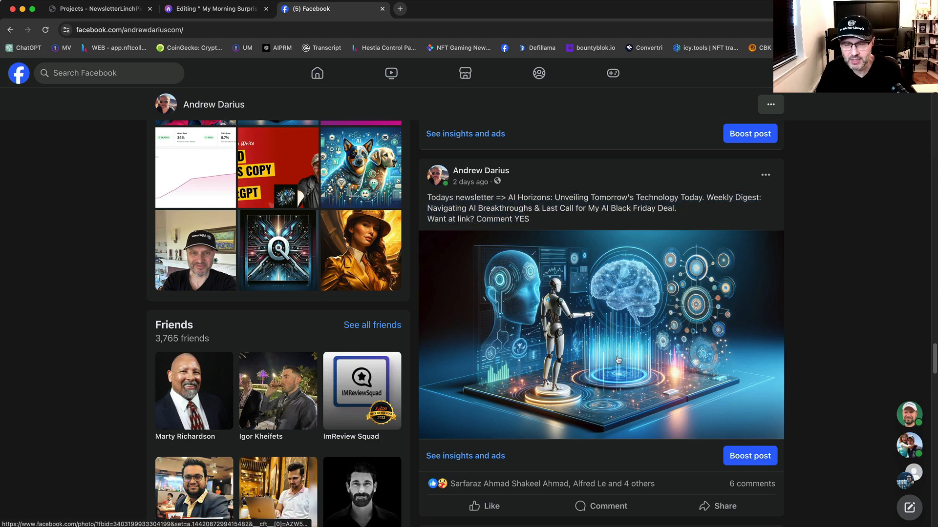
Step: Compare the beehiiv post's title and header image with the newsletter promotion post on Facebook
click(217, 12)
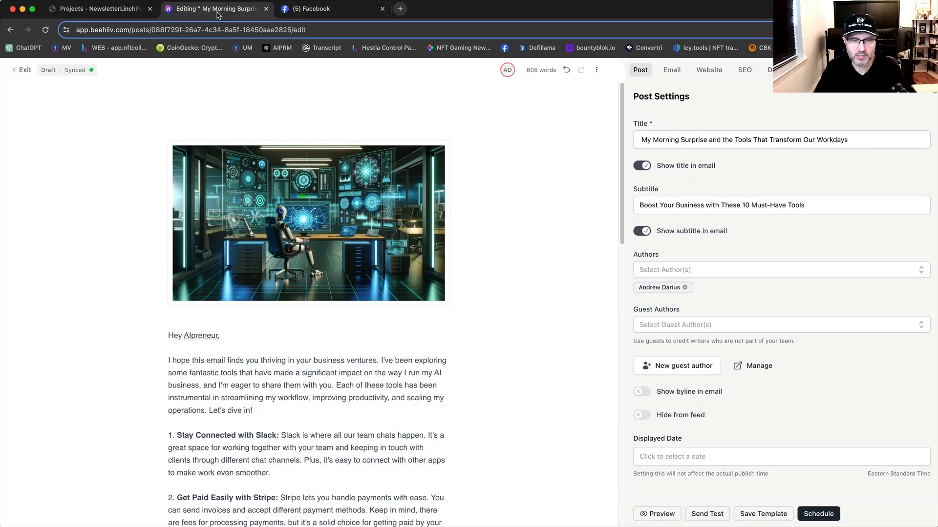
click(336, 16)
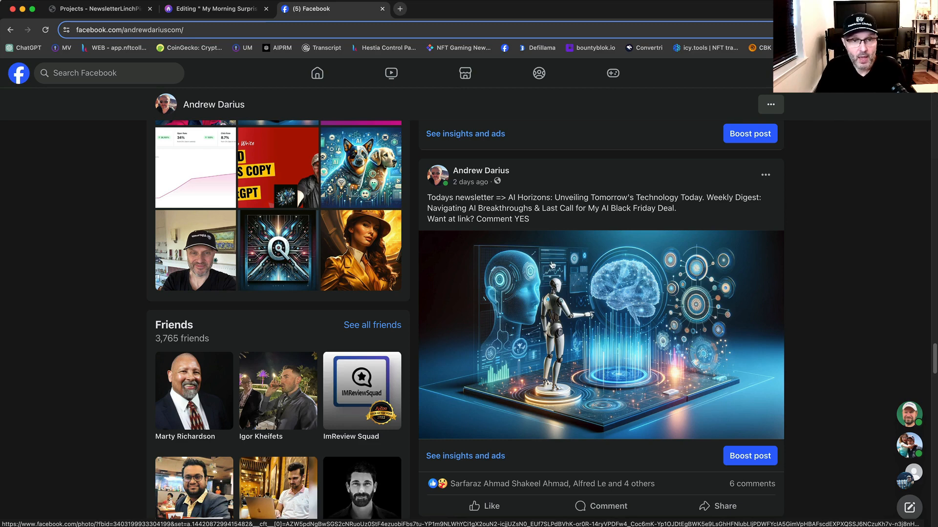
click(215, 8)
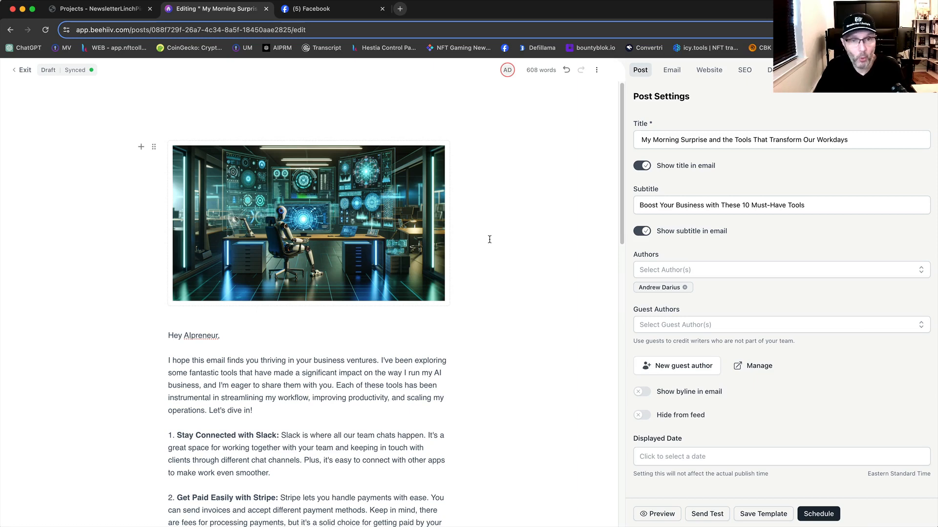
click(312, 8)
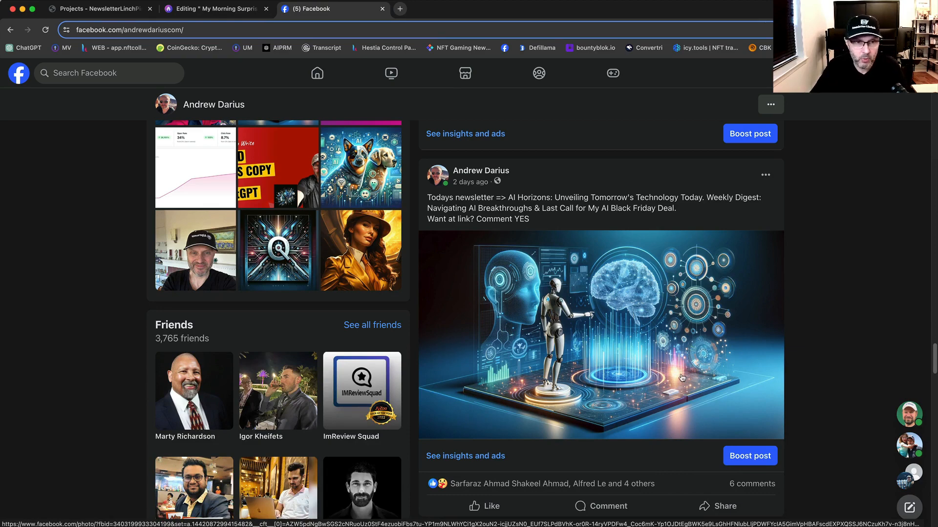
Step: Look through the profile's older posts for the one offering the "How to Write Blind Sales Copy with ChatGPT" training
scroll(682, 378, down, 15)
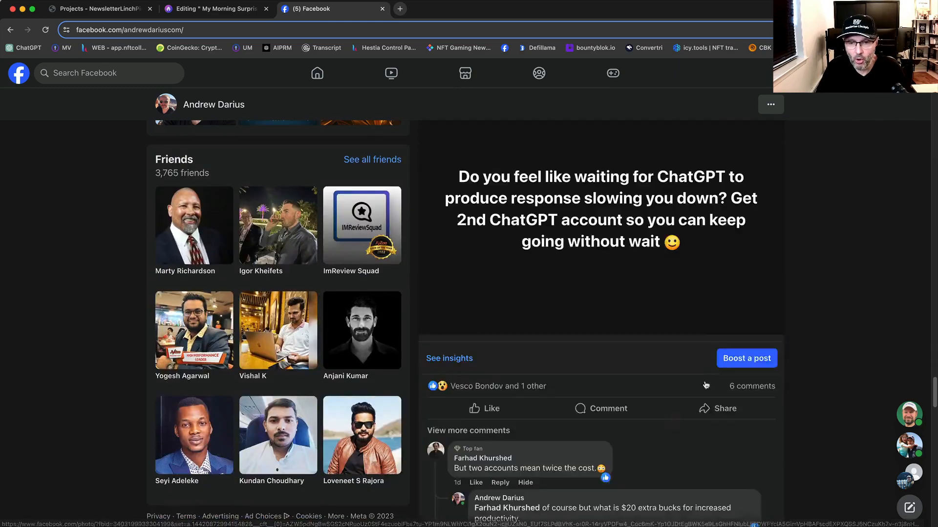
scroll(724, 379, up, 4)
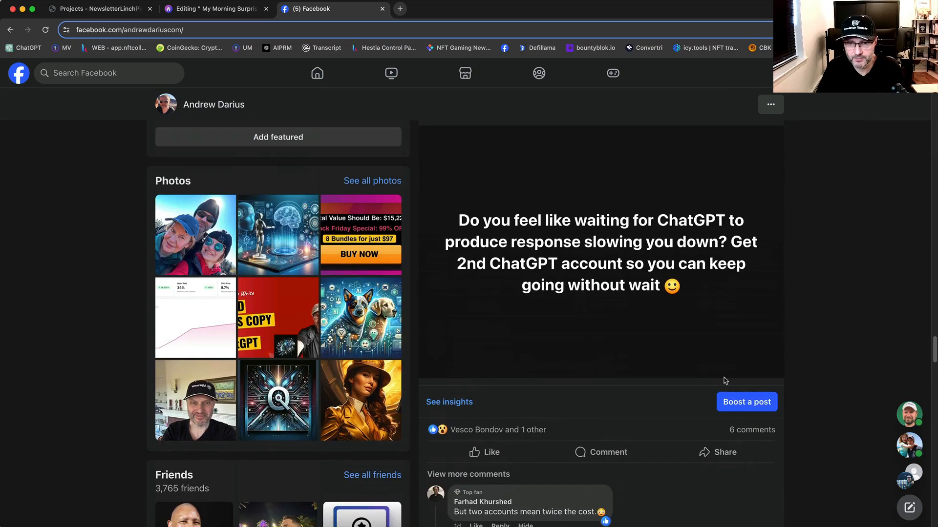
scroll(723, 381, down, 7)
scroll(646, 350, down, 15)
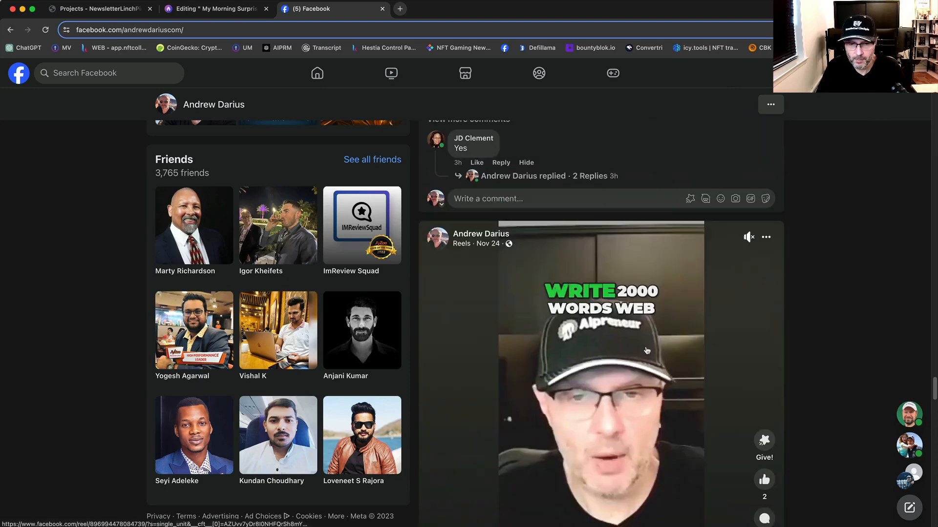
scroll(654, 353, down, 5)
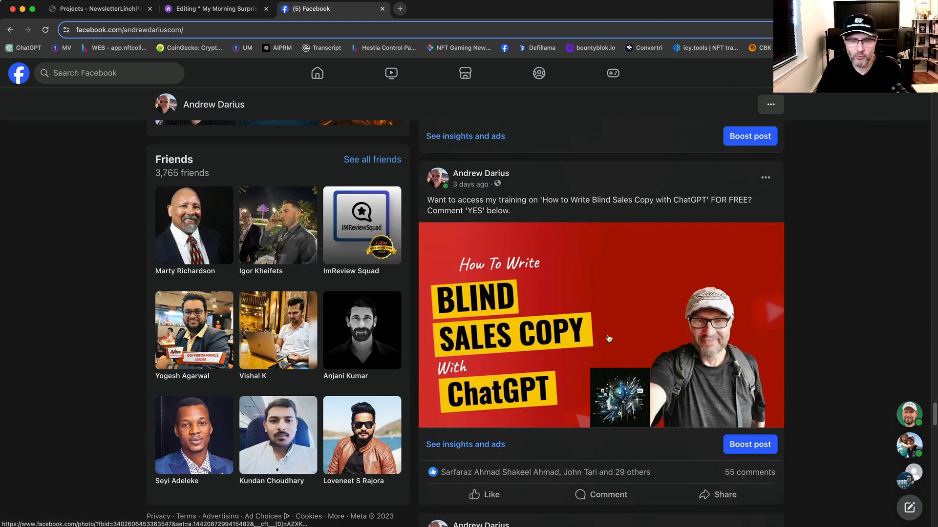
scroll(649, 347, up, 3)
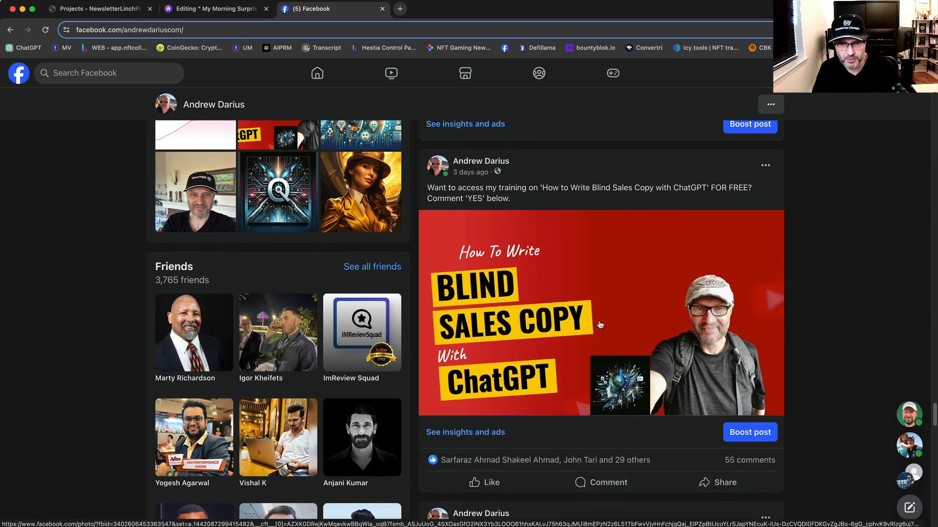
scroll(600, 325, down, 1)
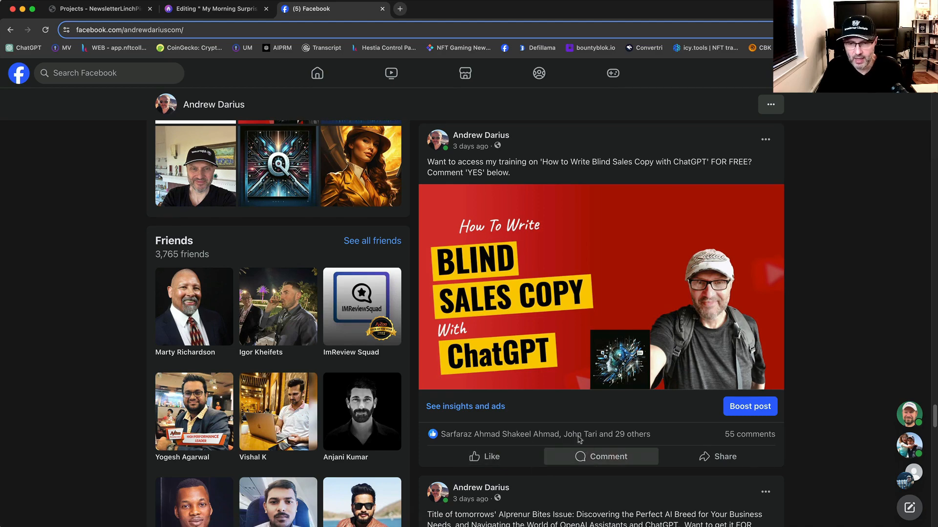
scroll(664, 425, down, 3)
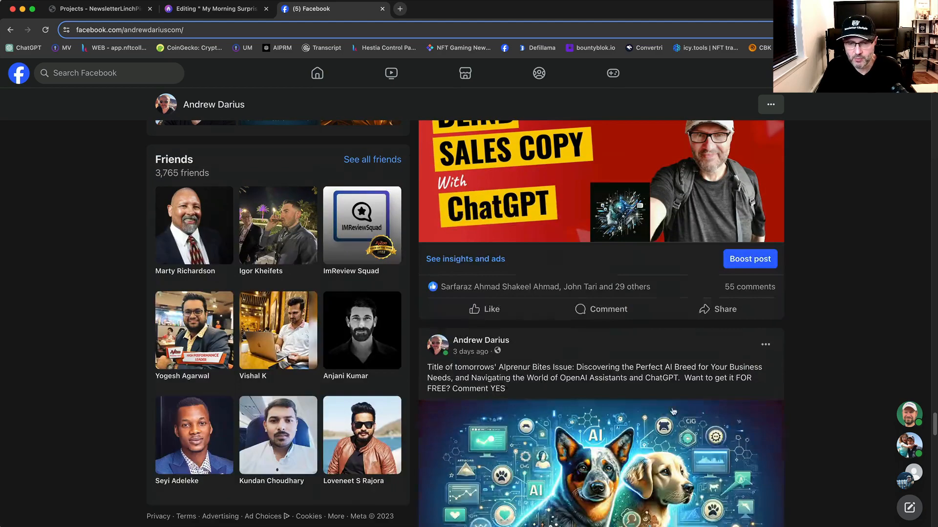
Step: Open the blind sales copy post's comments, expand the reply to the first one and follow its subscription link
click(759, 288)
scroll(494, 394, down, 3)
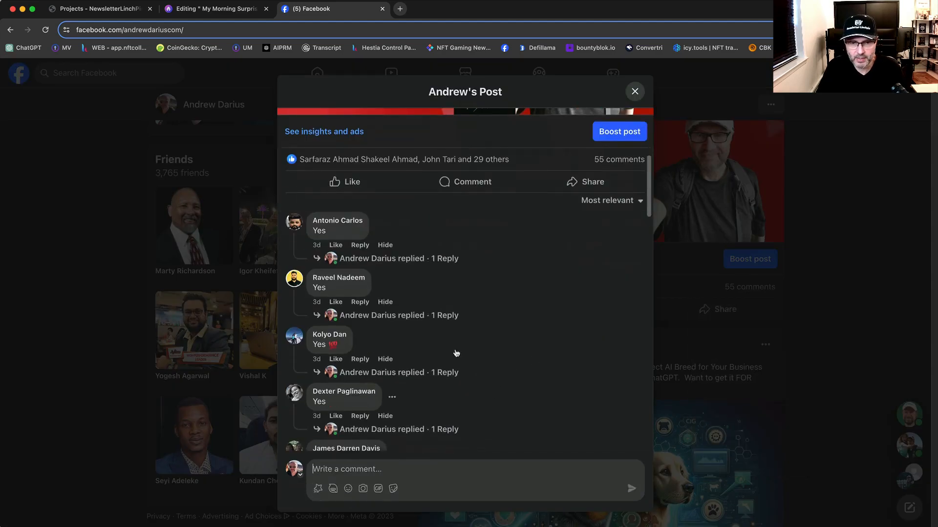
click(410, 259)
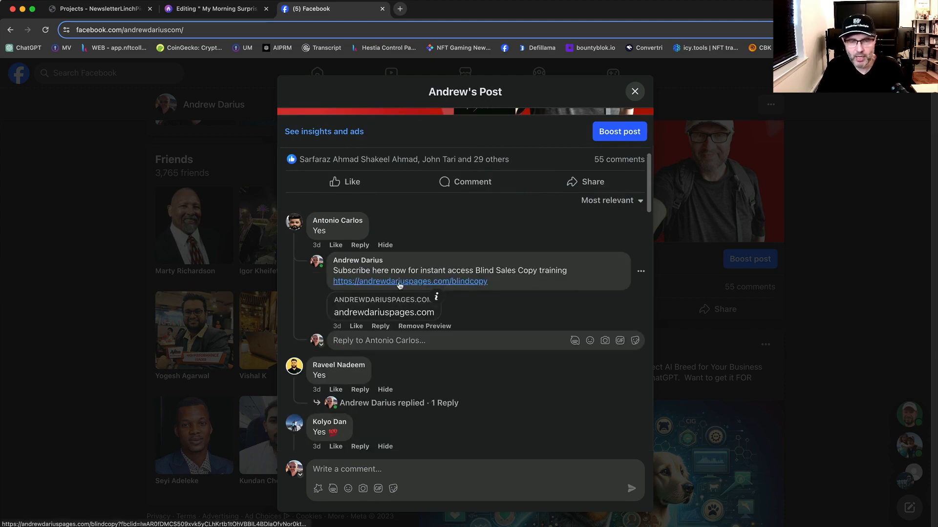
click(398, 283)
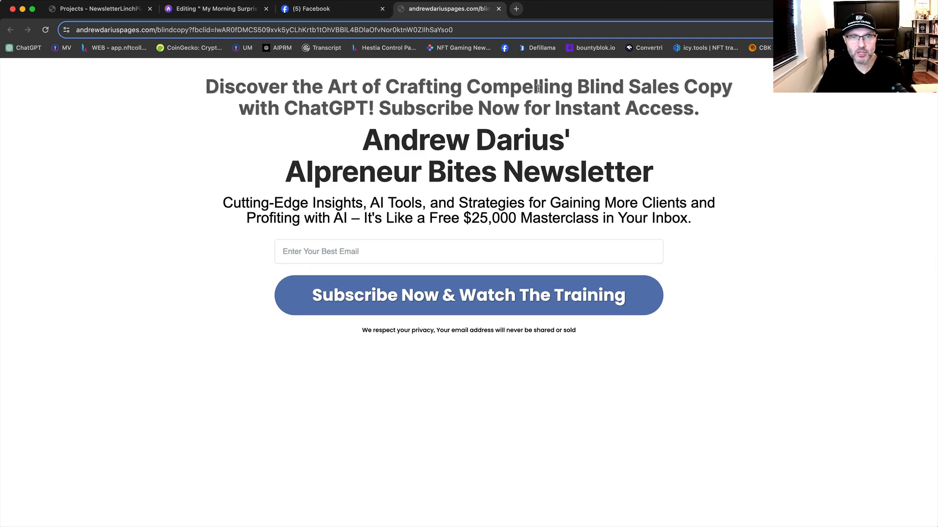
Step: Check the blind sales copy post's offer on Facebook again and return to the subscription page
click(317, 9)
scroll(370, 220, up, 5)
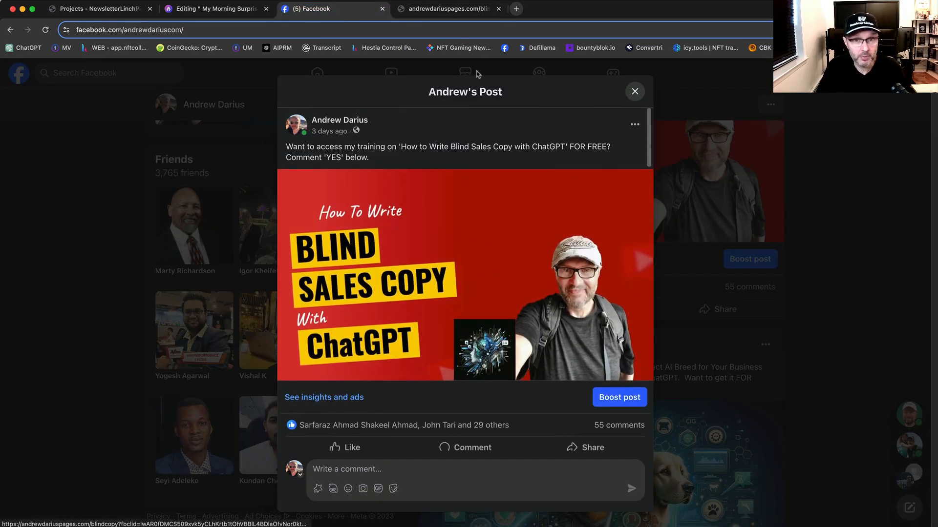
key(ctrl+Tab)
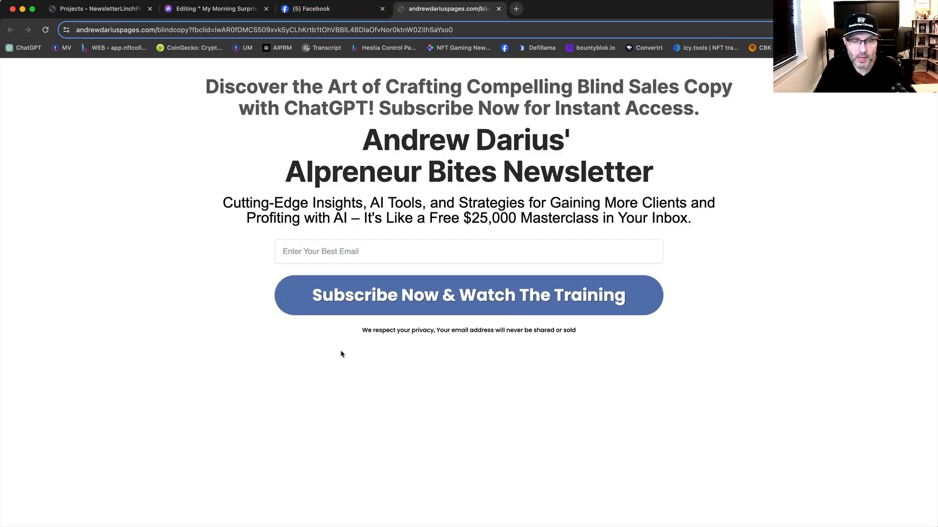
Step: Subscribe to the AIpreneur Bites Newsletter with a test email address to reach the training
click(355, 253)
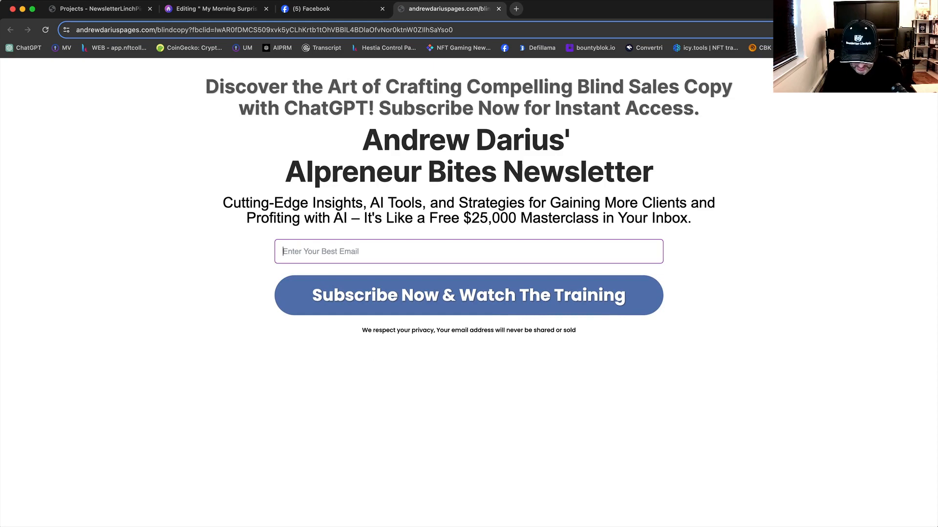
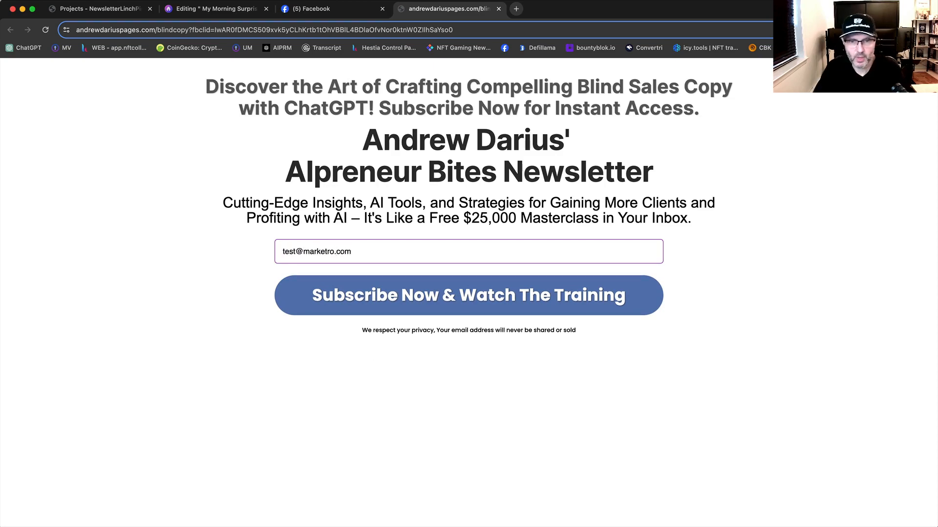
click(373, 289)
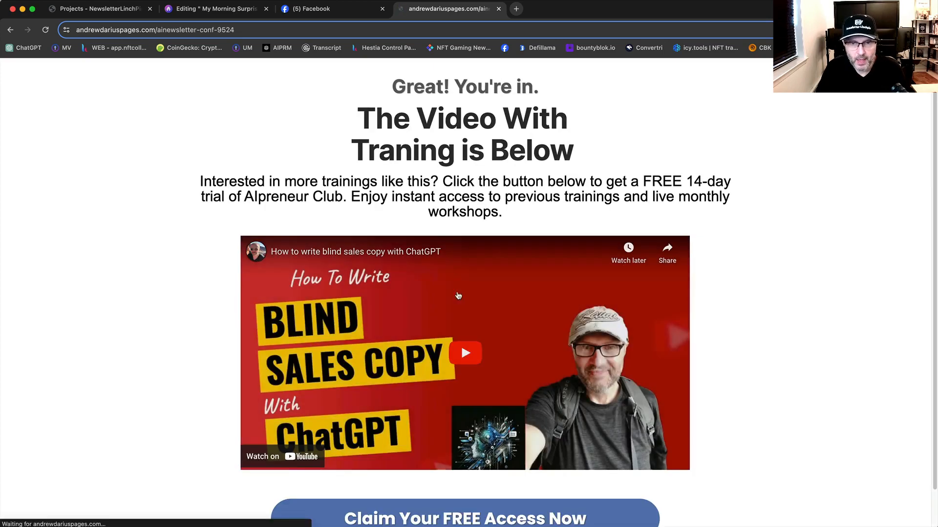
Step: Review the training confirmation page, view its AIpreneur Club free access offer and go back
scroll(704, 376, down, 1)
scroll(819, 383, up, 1)
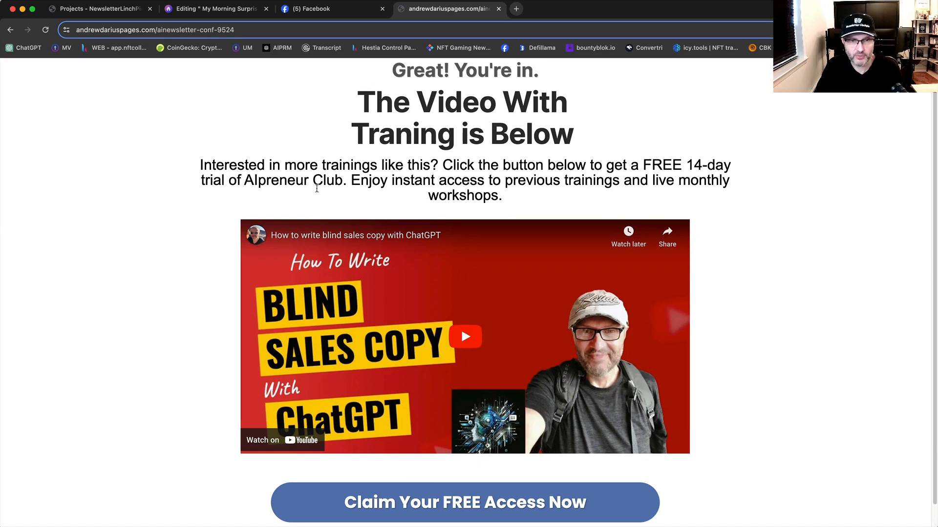
scroll(524, 262, down, 1)
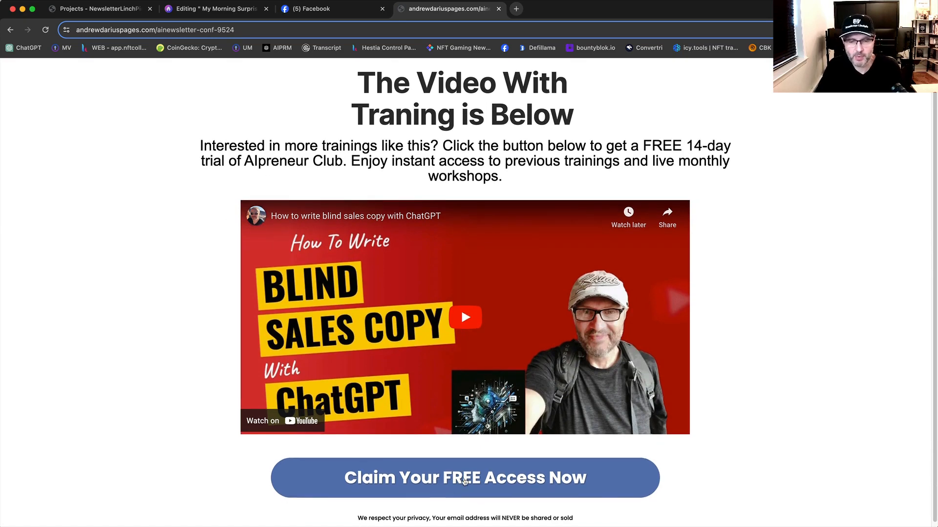
click(467, 481)
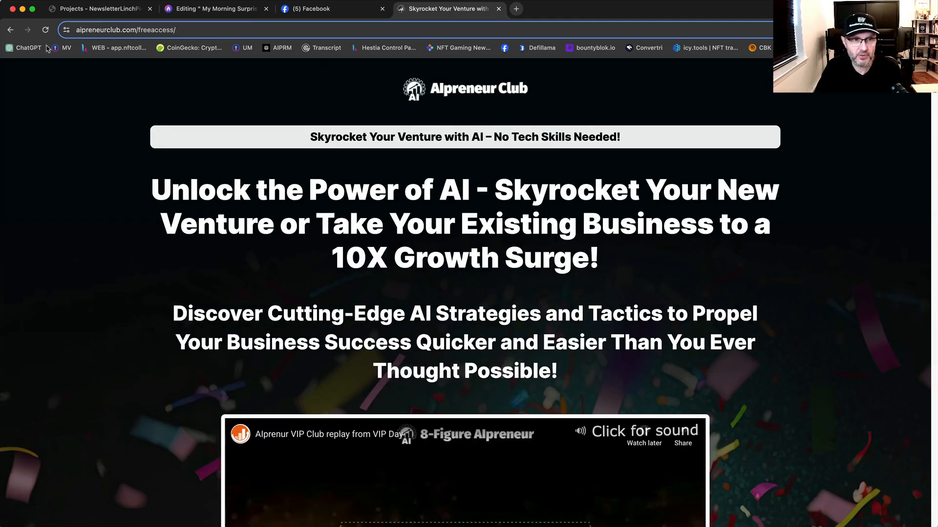
click(10, 30)
Step: Revisit the Facebook promotion post, return to the beehiiv draft and open the post's email settings
click(256, 13)
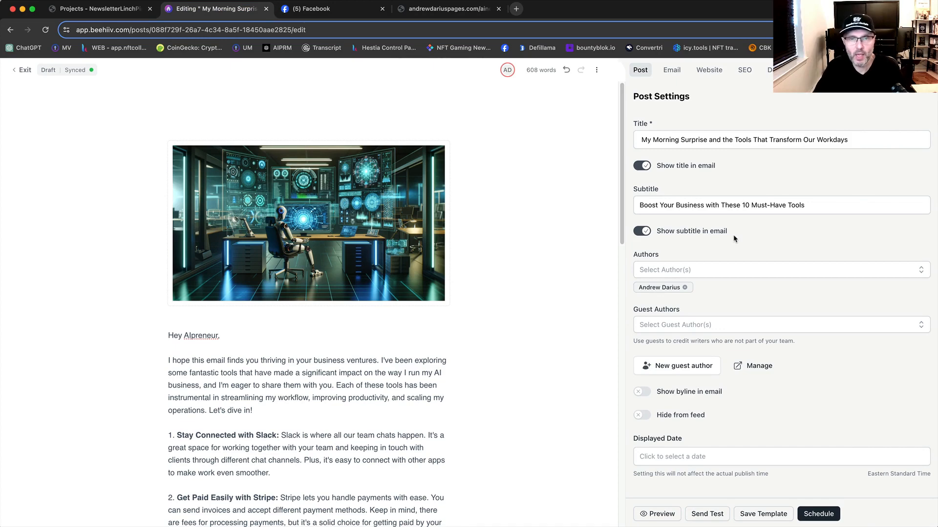
click(323, 11)
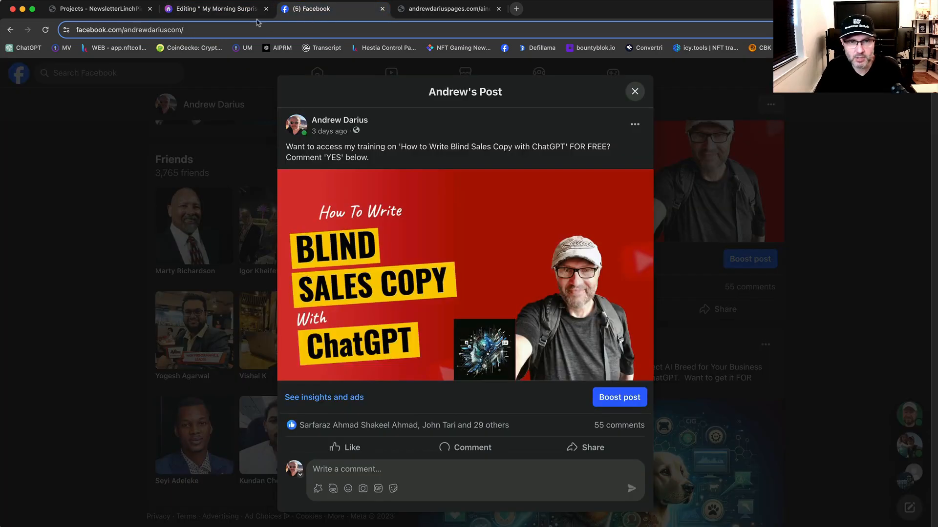
click(216, 11)
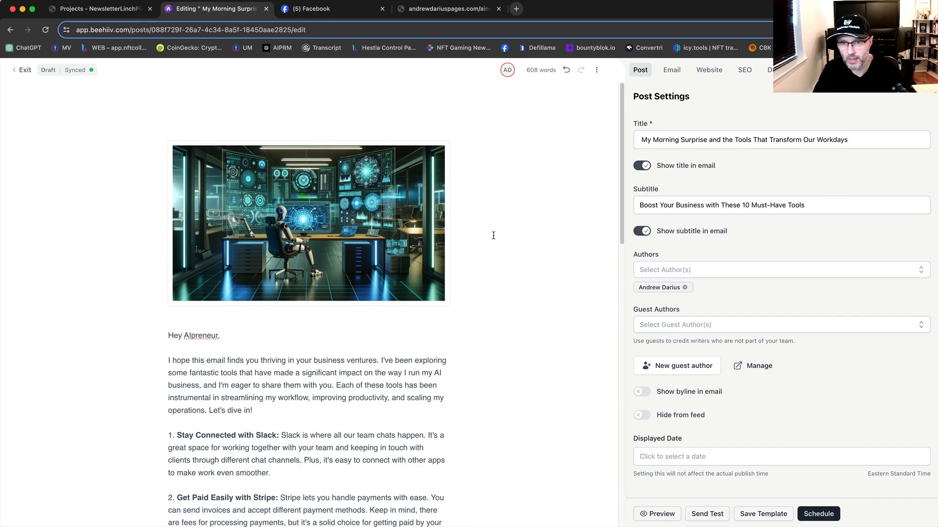
click(672, 70)
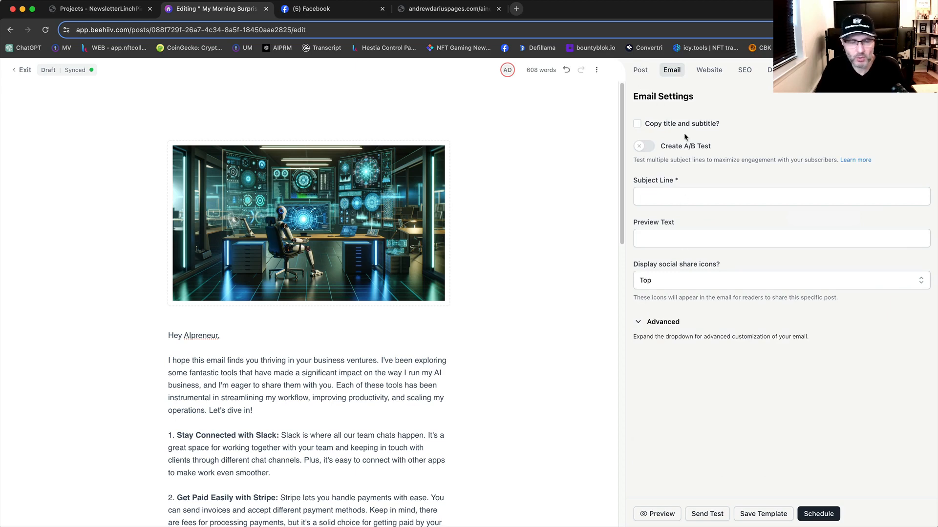
Step: Copy the post's title and subtitle into the email's subject line and preview text
click(637, 124)
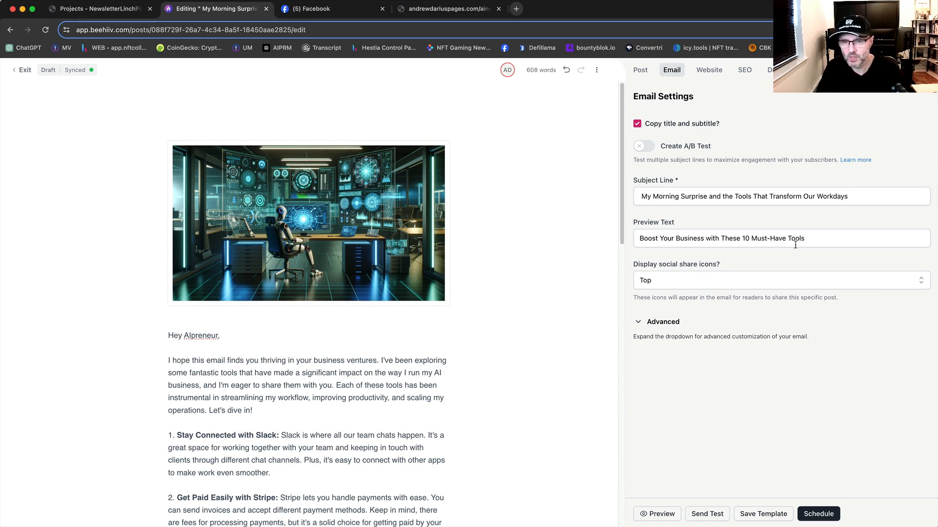
click(809, 238)
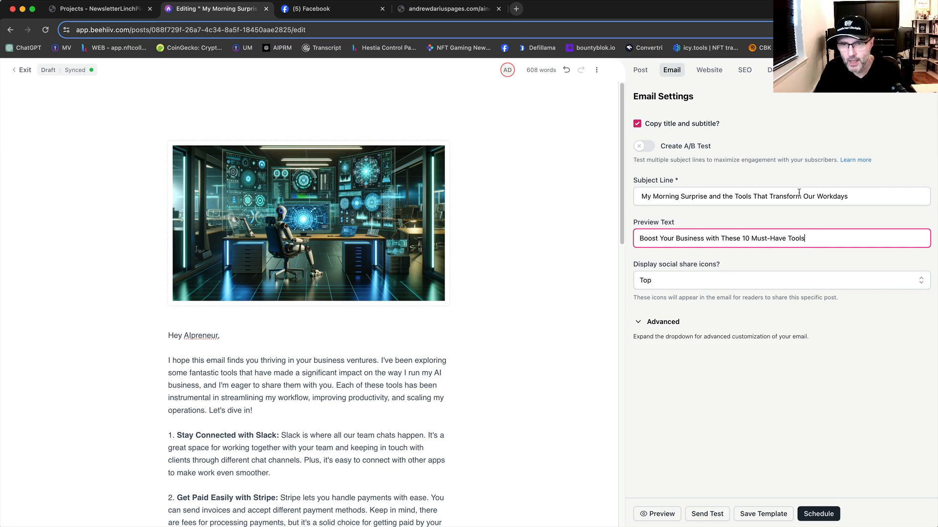
Step: Replace the website slug with the post title "My Morning Surprise and the Tools That Transform Our Workdays"
click(704, 76)
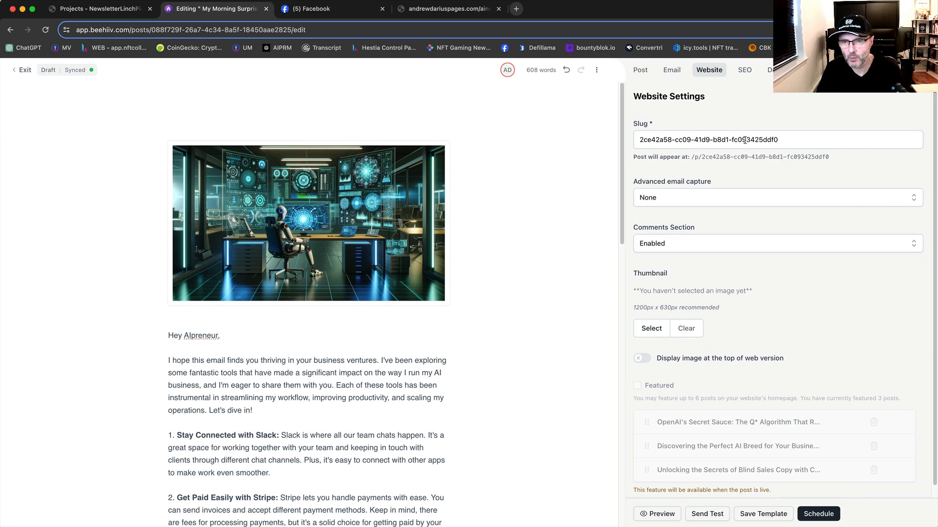
click(640, 71)
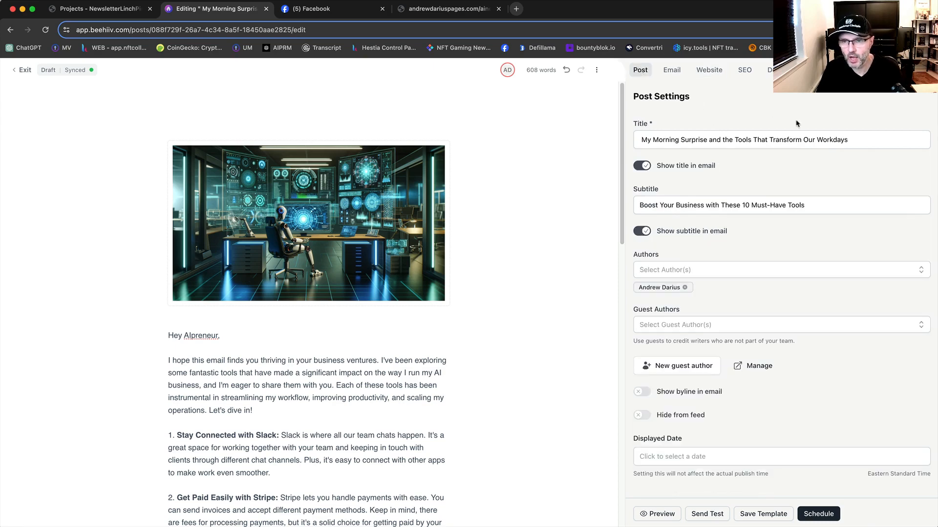
drag(860, 139, 640, 140)
right_click(667, 139)
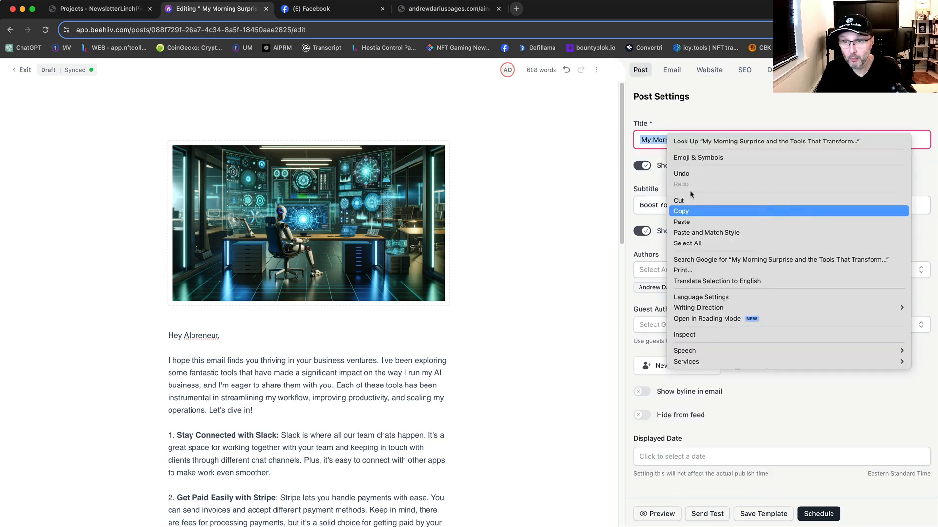
click(709, 71)
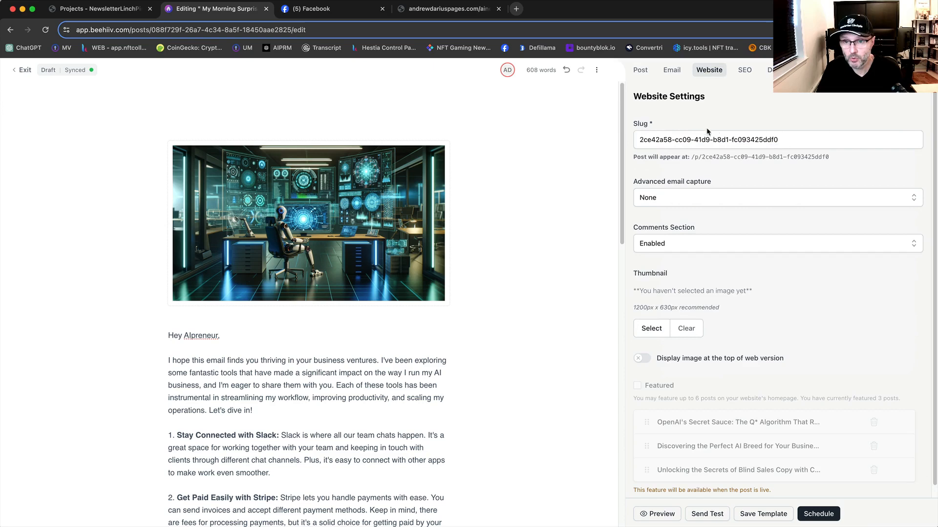
click(809, 145)
key(ctrl+a)
key(ctrl+v)
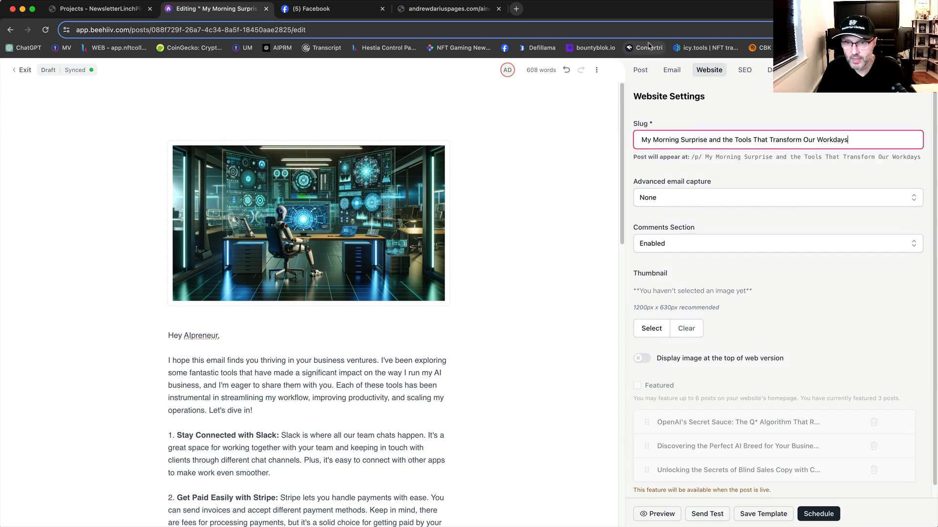
Step: Append the email preview text "Boost Your Business with These 10 Must-Have Tools" to the end of the website slug
click(670, 71)
drag(827, 242, 628, 242)
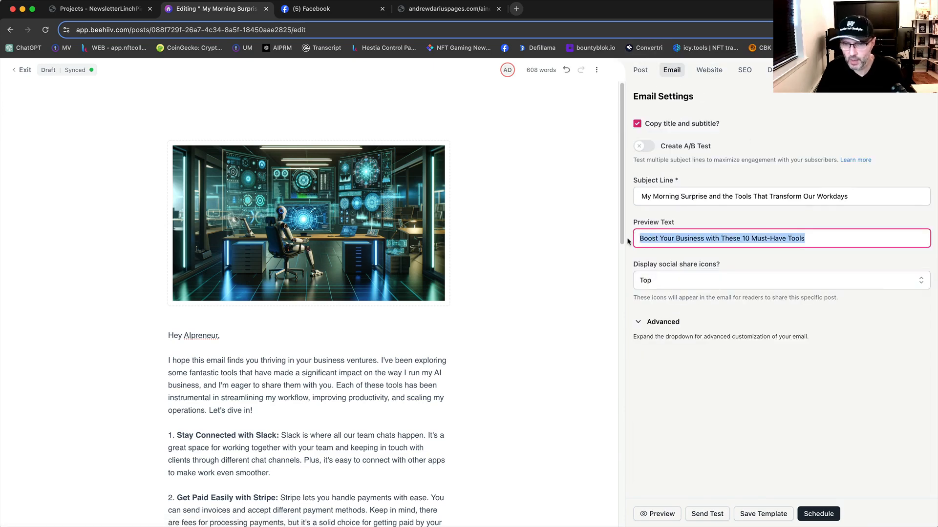
click(708, 70)
click(864, 141)
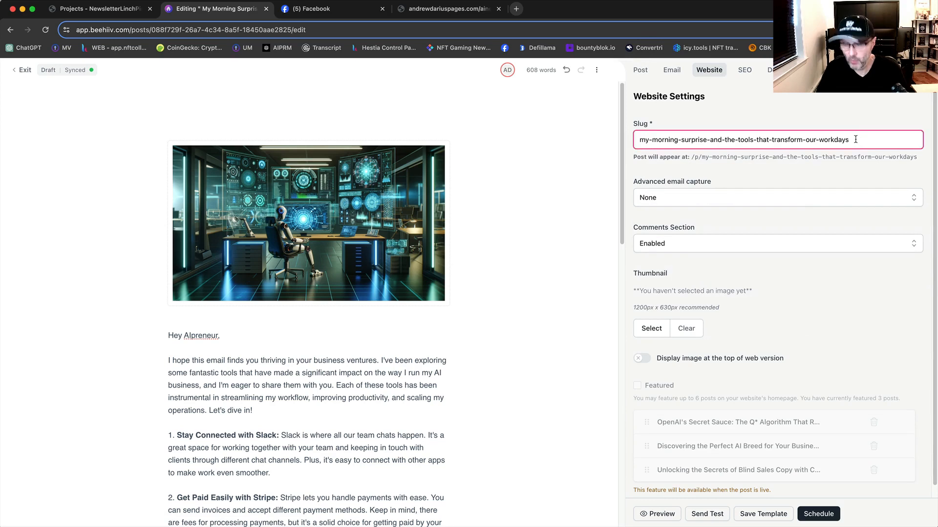
key(ctrl+v)
click(813, 191)
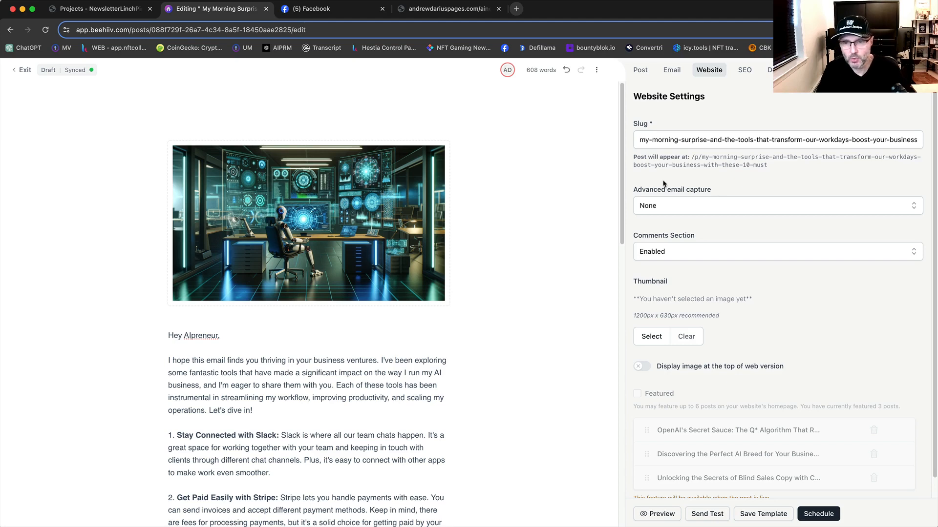
Step: Set the advanced email capture to Popup and choose the robot-at-desk image as the post's website thumbnail
click(661, 207)
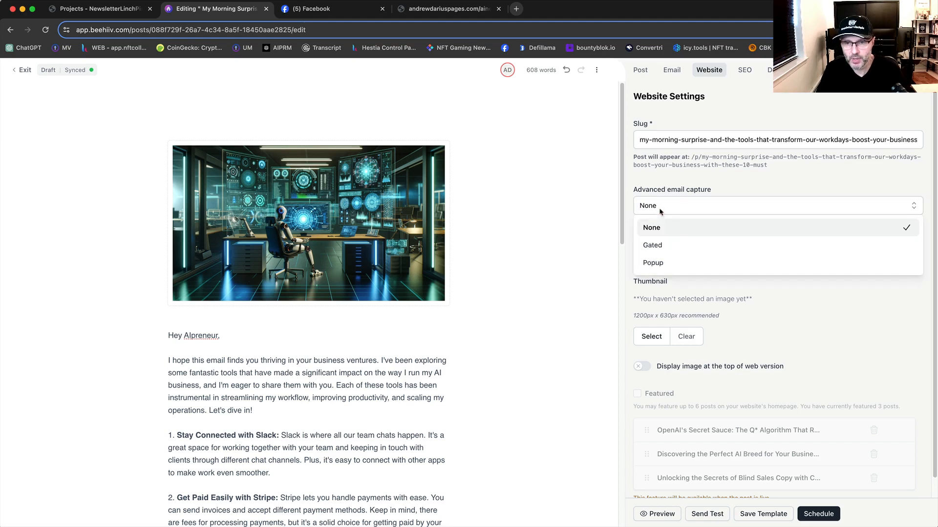
click(659, 263)
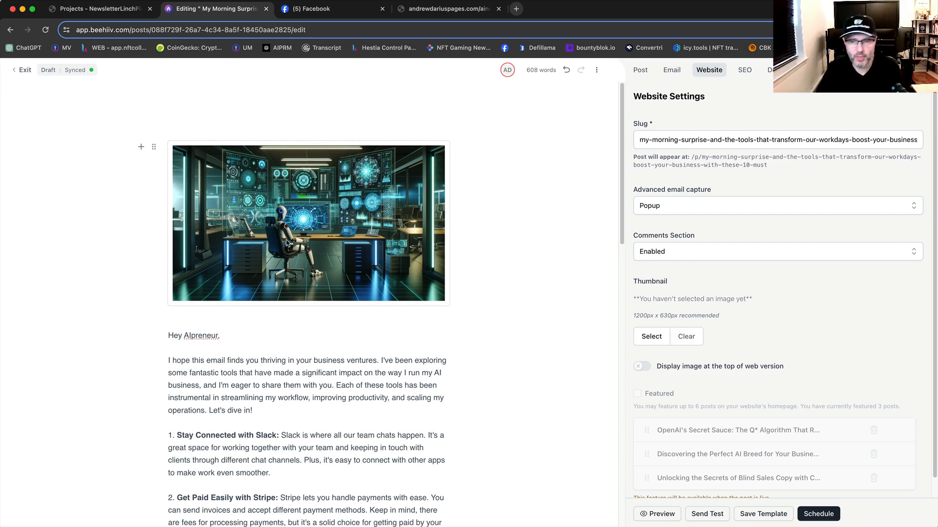
scroll(760, 272, down, 1)
click(651, 317)
click(381, 190)
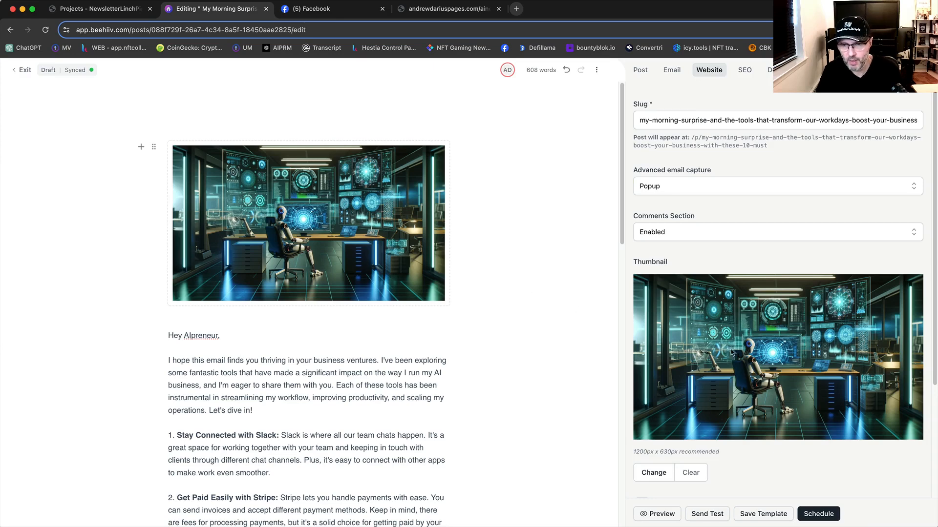
scroll(771, 344, down, 4)
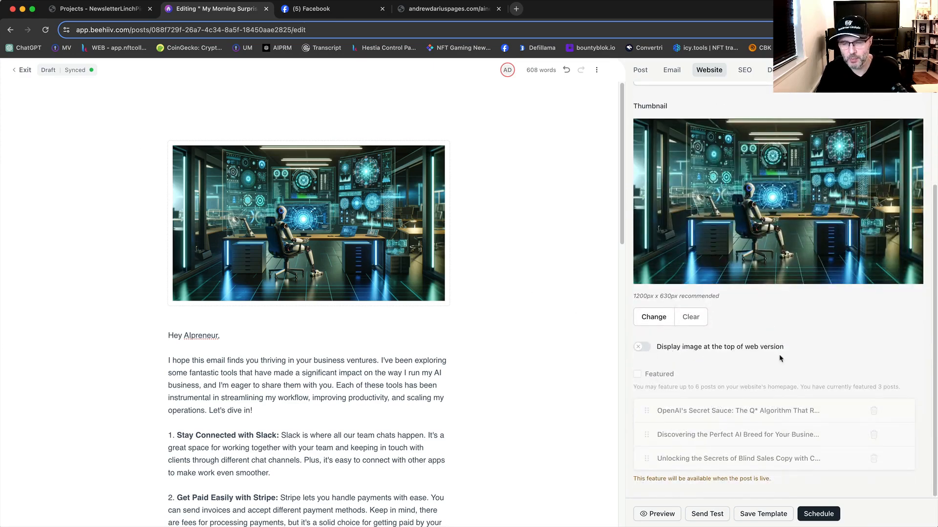
scroll(779, 358, up, 1)
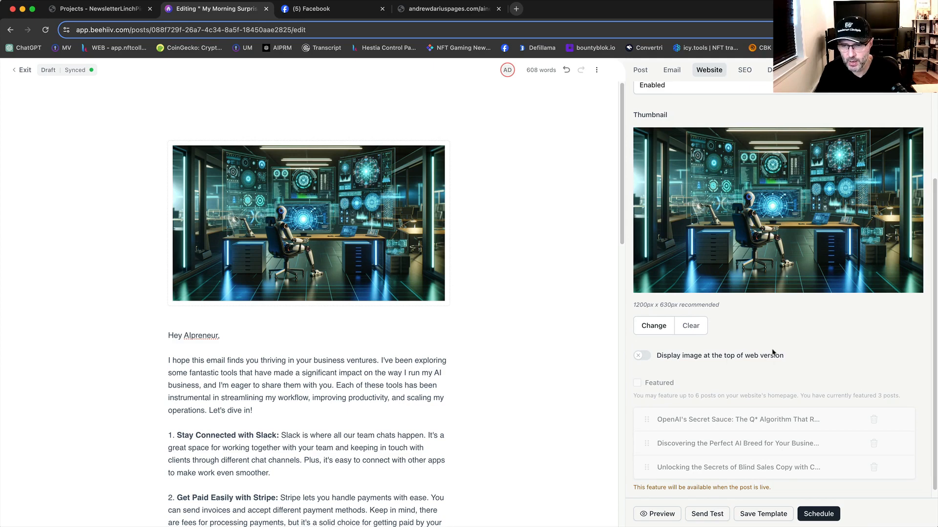
Step: Copy the email subject line "My Morning Surprise and the Tools That Transform Our Workdays" into the SEO title
scroll(775, 353, up, 4)
click(744, 70)
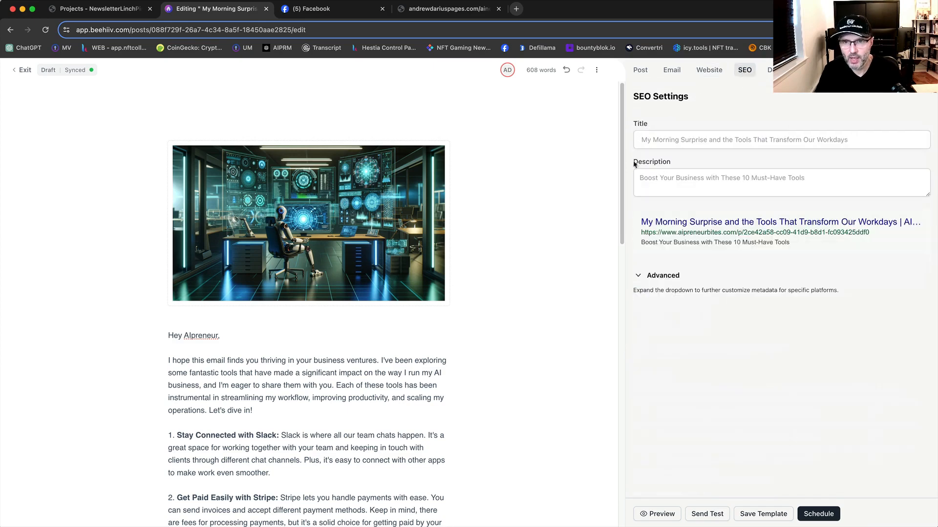
click(671, 69)
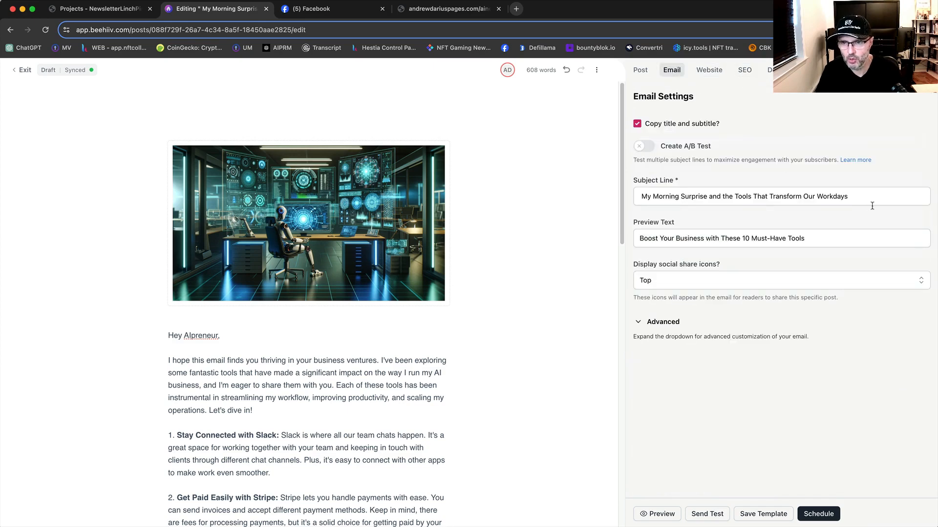
drag(872, 200, 638, 197)
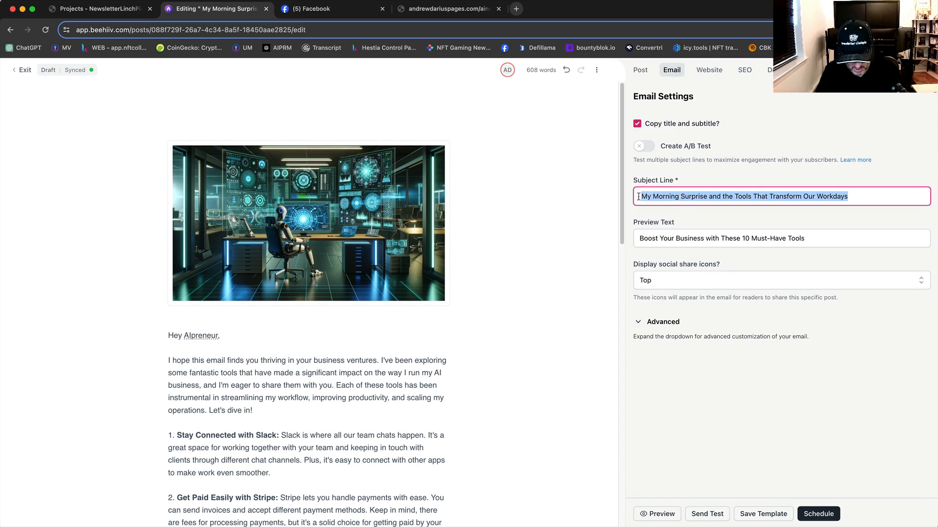
click(744, 70)
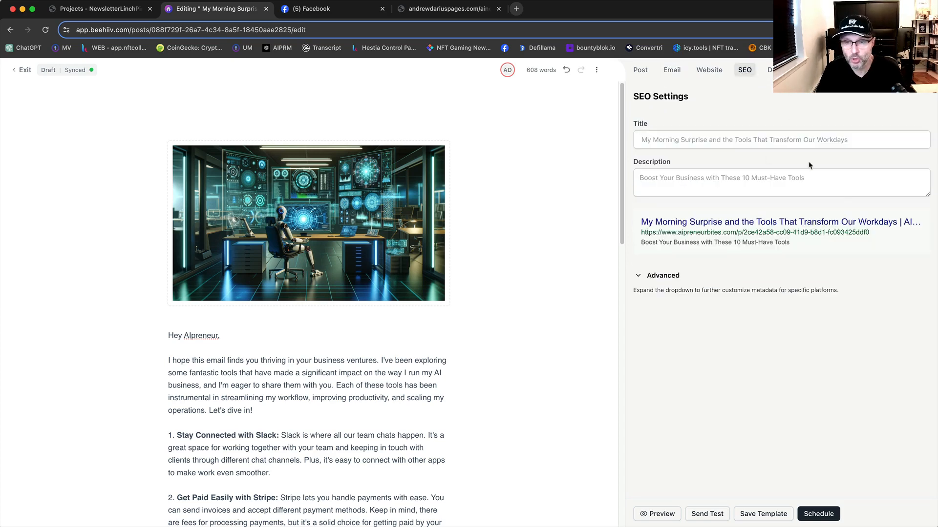
click(810, 144)
key(super+v)
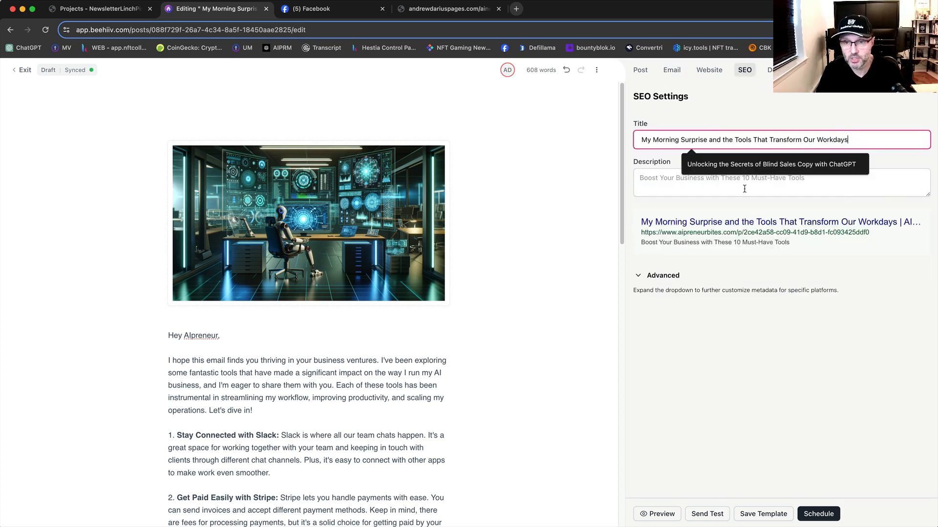
key(Tab)
Step: Copy the email preview text "Boost Your Business with These 10 Must-Have Tools" into the SEO description
click(672, 74)
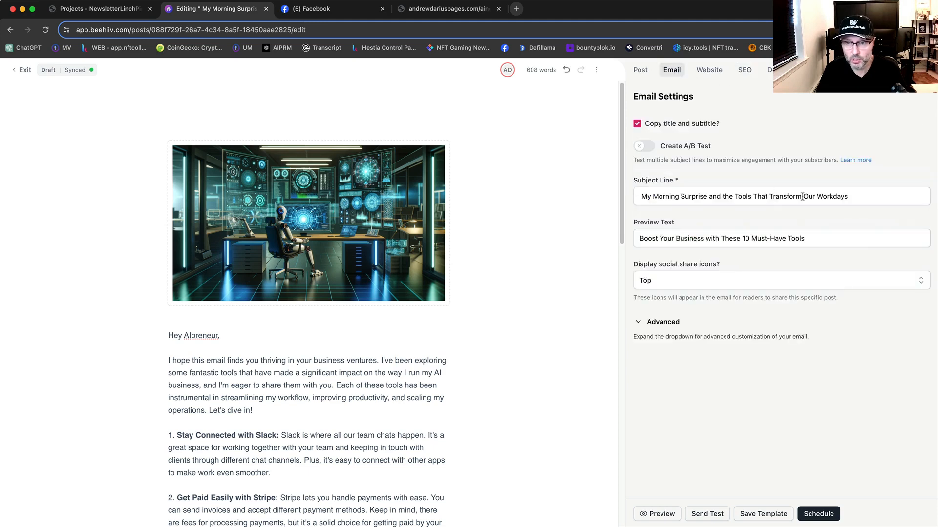
drag(828, 242, 629, 241)
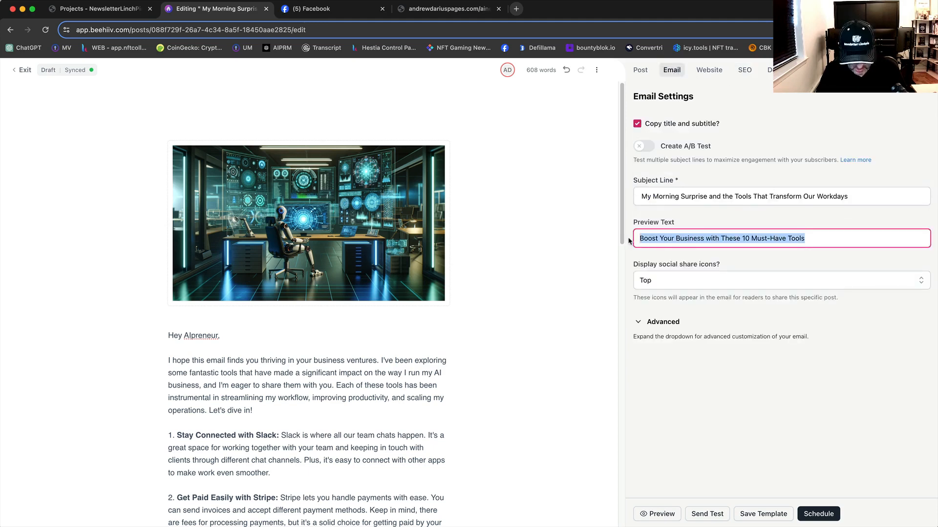
click(813, 241)
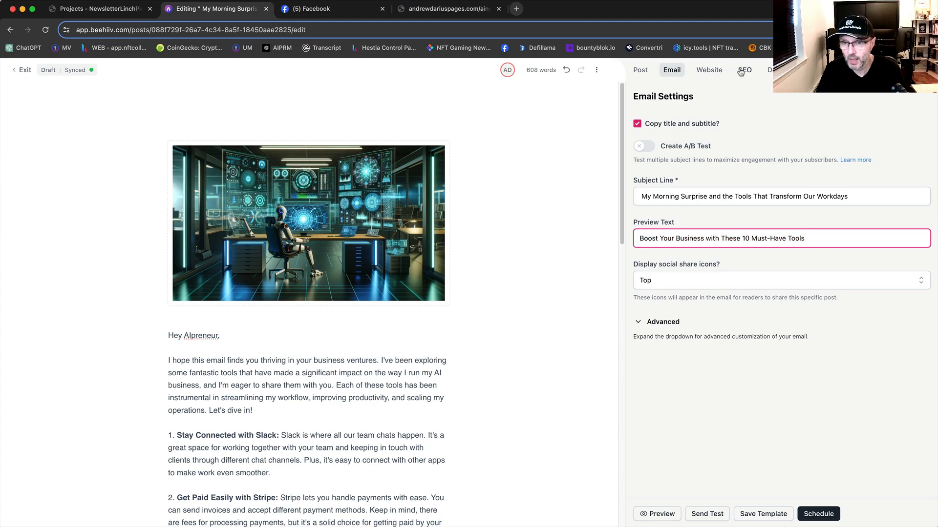
click(744, 70)
click(678, 180)
key(super+v)
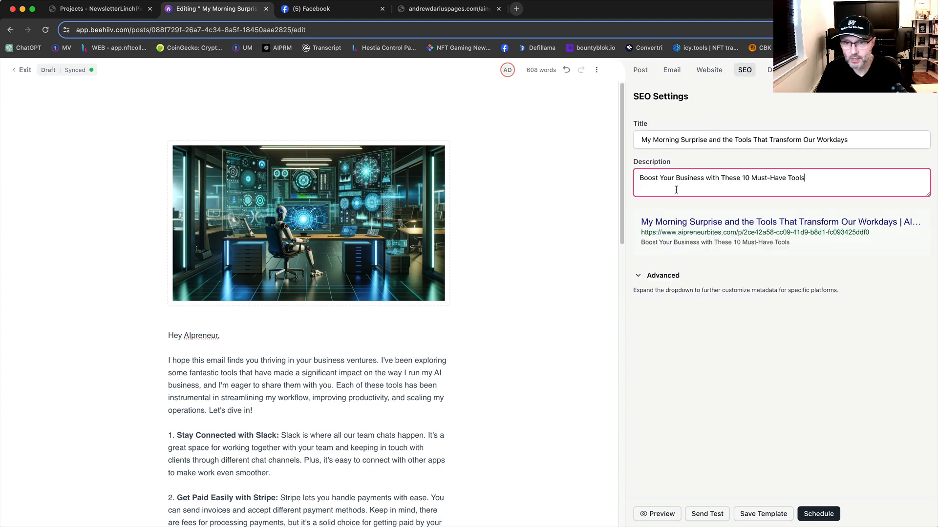
click(739, 359)
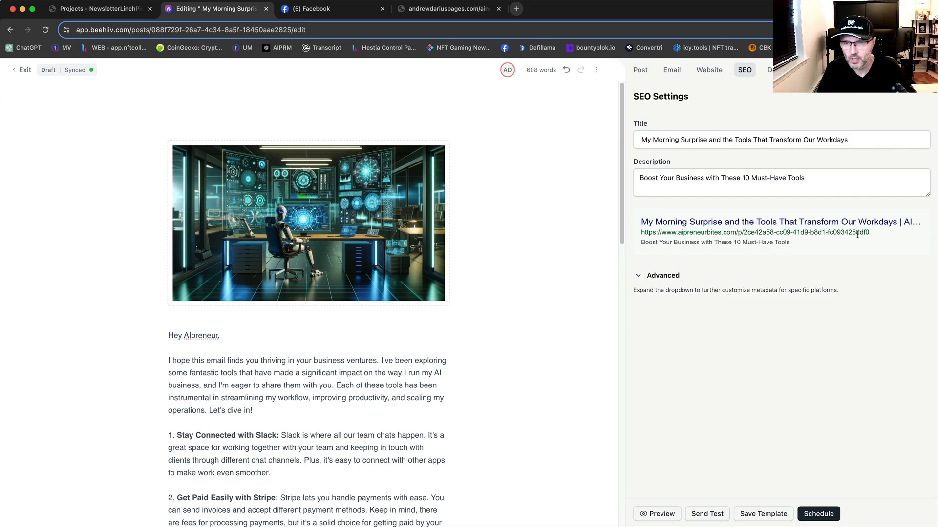
Step: Recheck the website settings, then preview the post's email version in the desktop and mobile layouts
click(710, 72)
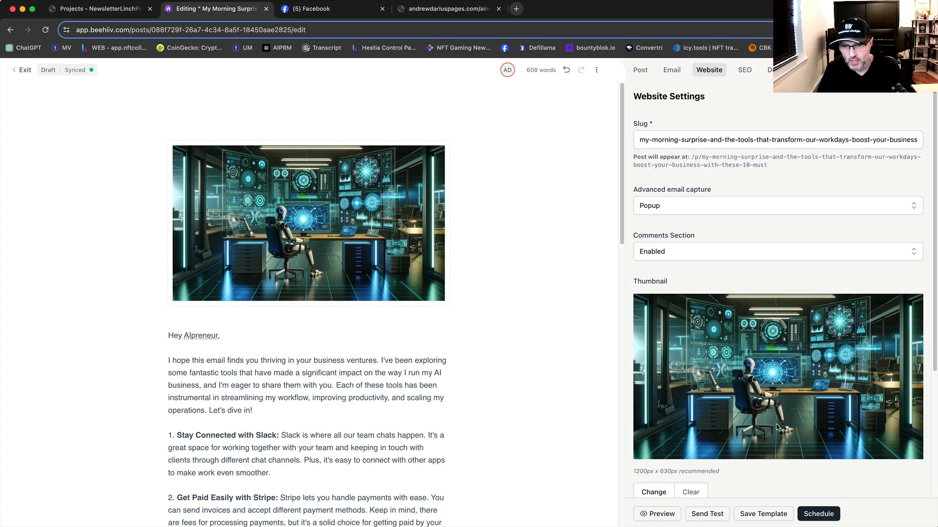
click(660, 514)
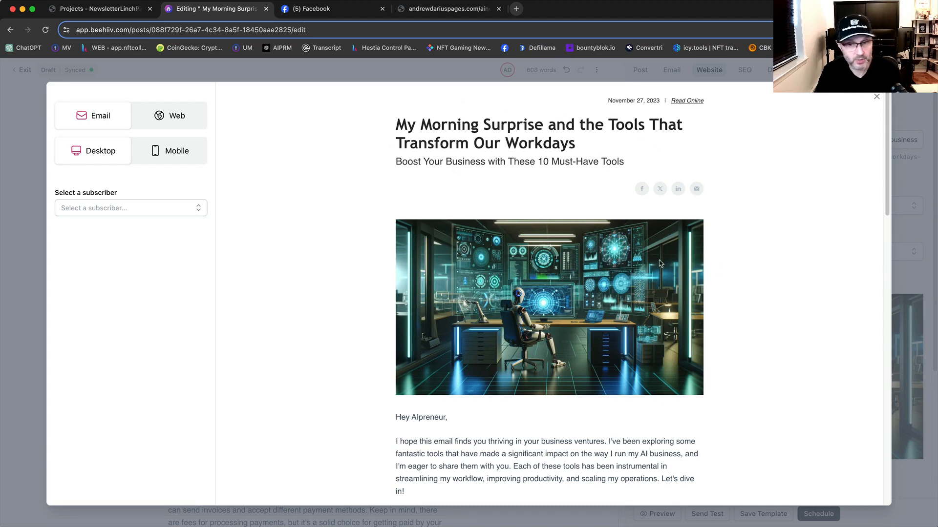
scroll(683, 297, down, 8)
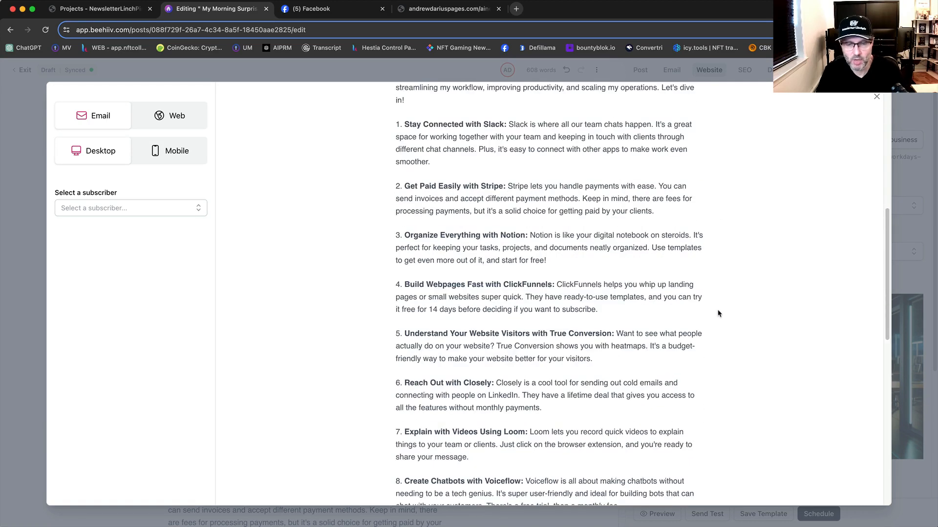
scroll(717, 313, down, 11)
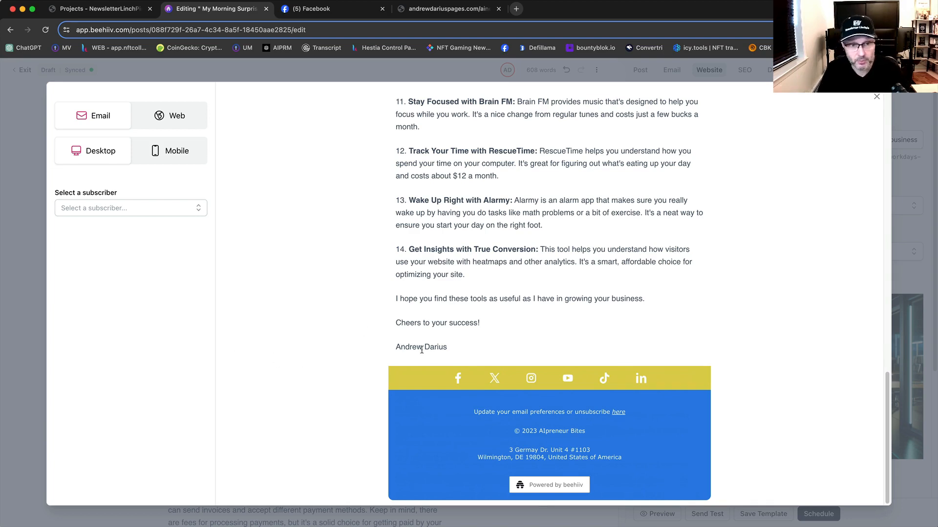
scroll(551, 293, up, 20)
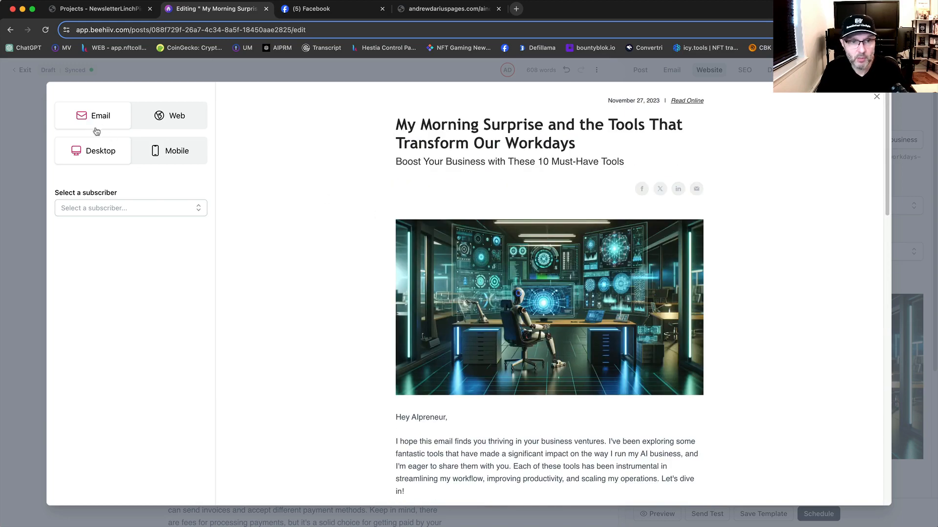
click(174, 156)
scroll(564, 279, down, 20)
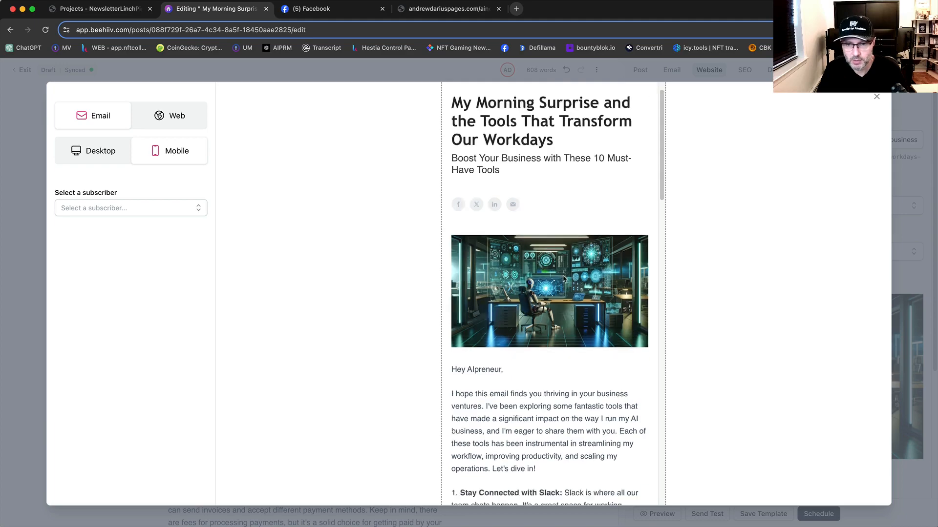
scroll(564, 279, up, 20)
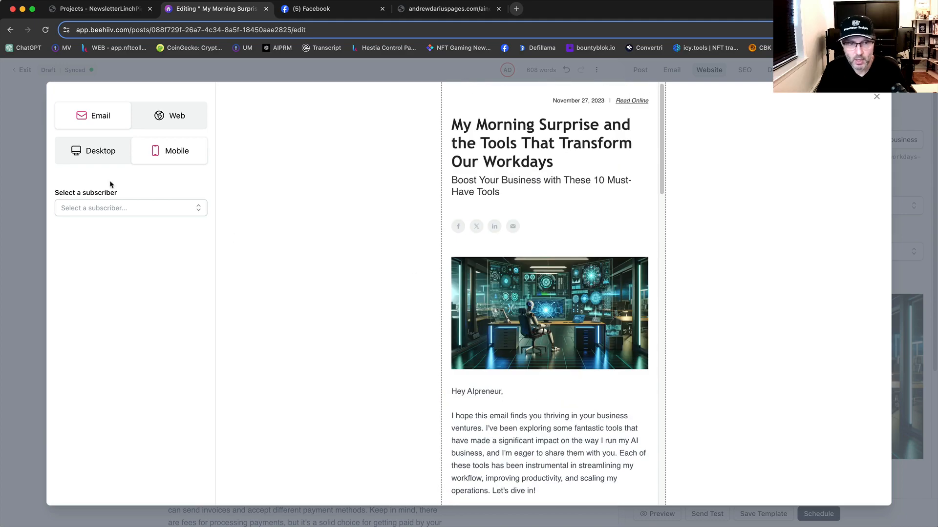
Step: Preview the post's web version in the desktop and mobile layouts, reading through the tool list
click(96, 155)
scroll(501, 267, down, 20)
click(170, 115)
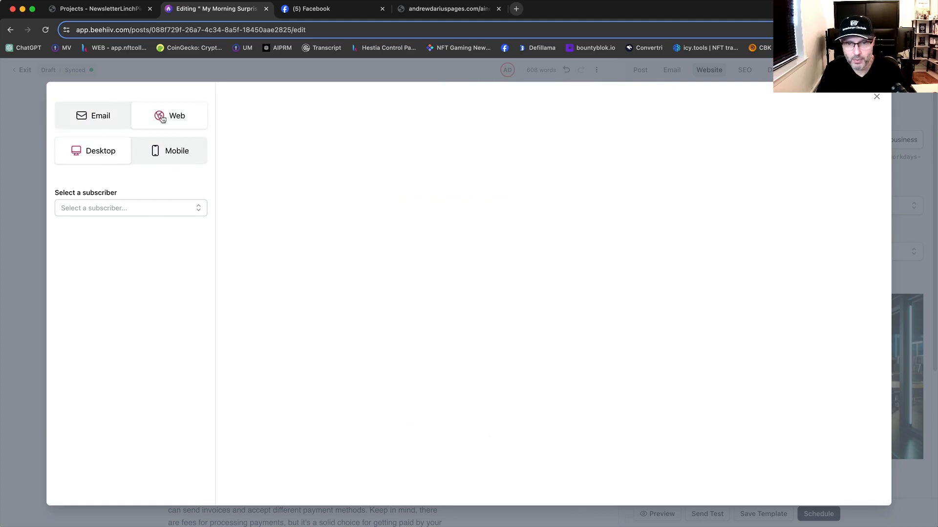
scroll(562, 298, down, 20)
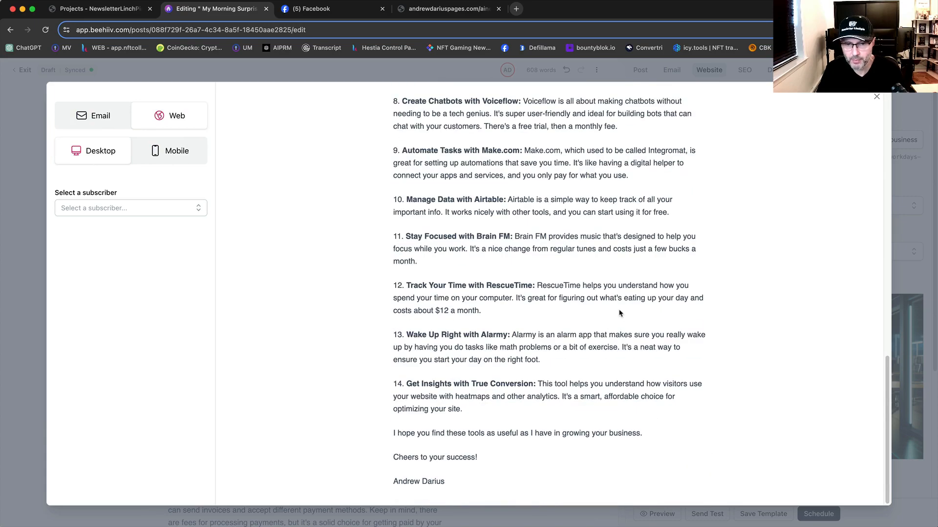
click(188, 161)
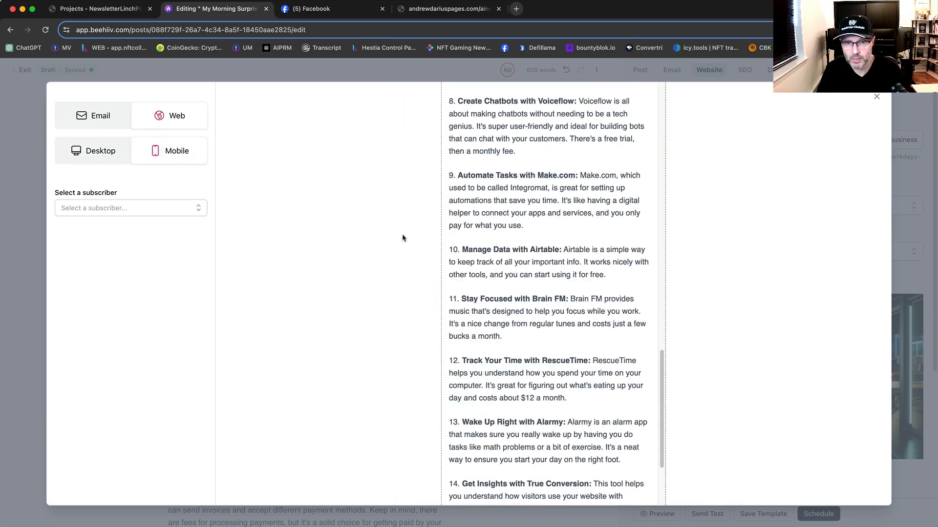
Step: Read through the mobile web preview from the title image to the sign-off, then close the preview
scroll(566, 359, up, 15)
scroll(566, 359, down, 20)
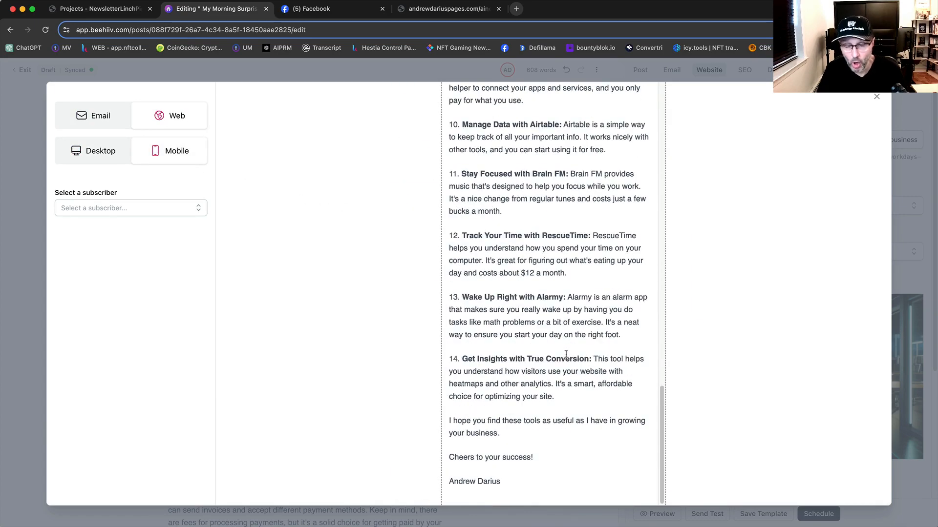
scroll(565, 354, up, 20)
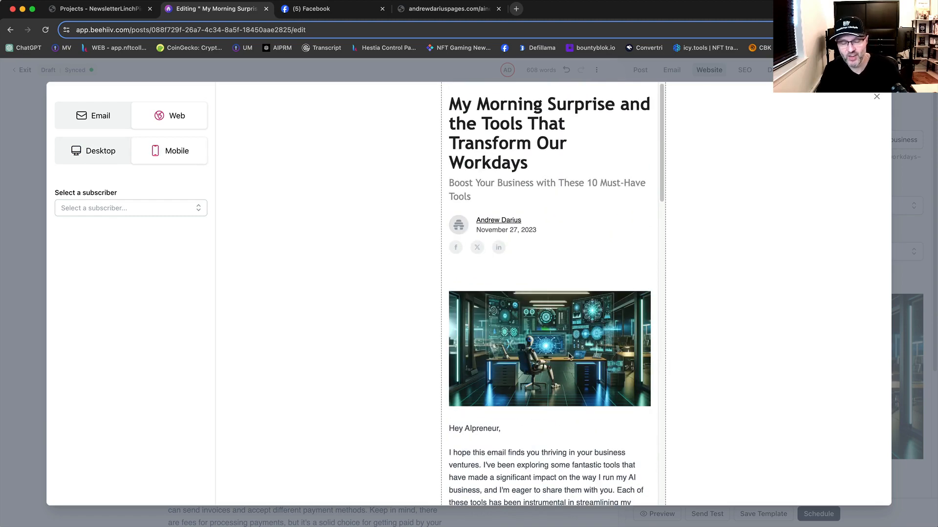
scroll(570, 356, down, 20)
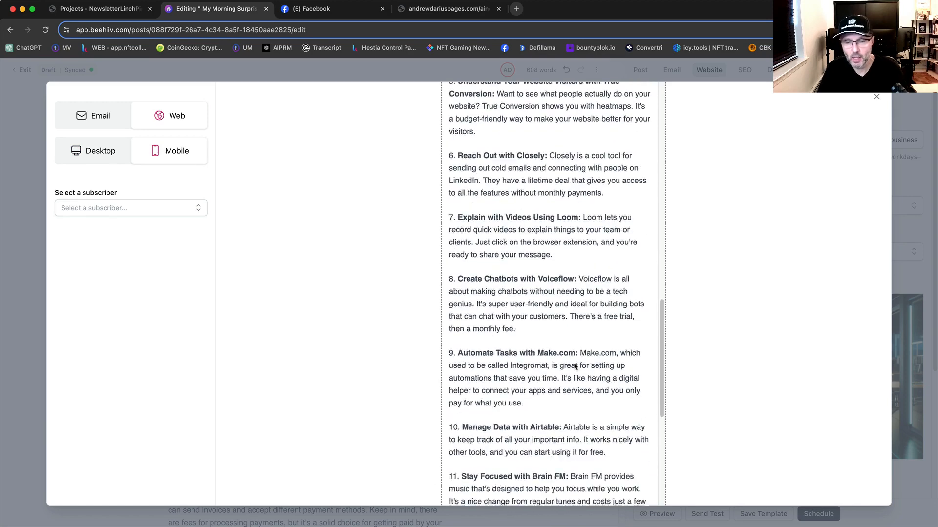
scroll(576, 366, down, 2)
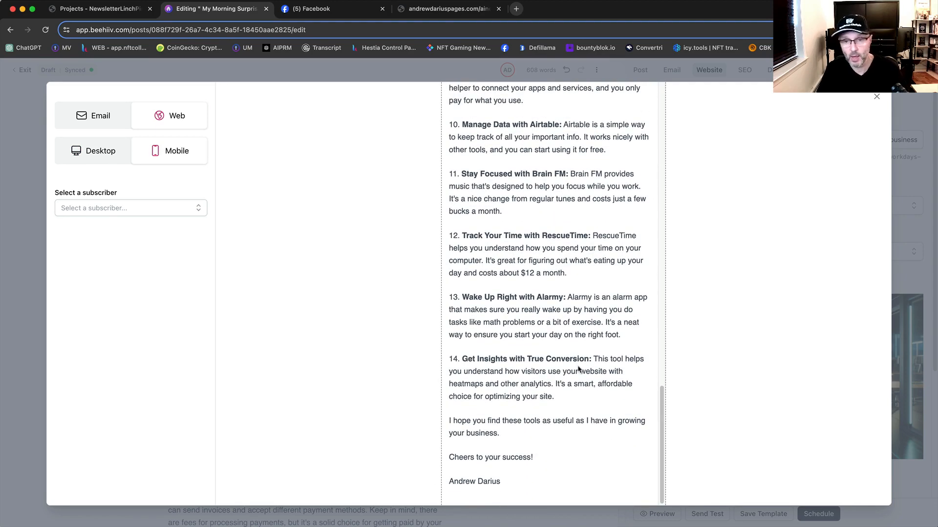
scroll(581, 364, up, 3)
scroll(590, 361, up, 1)
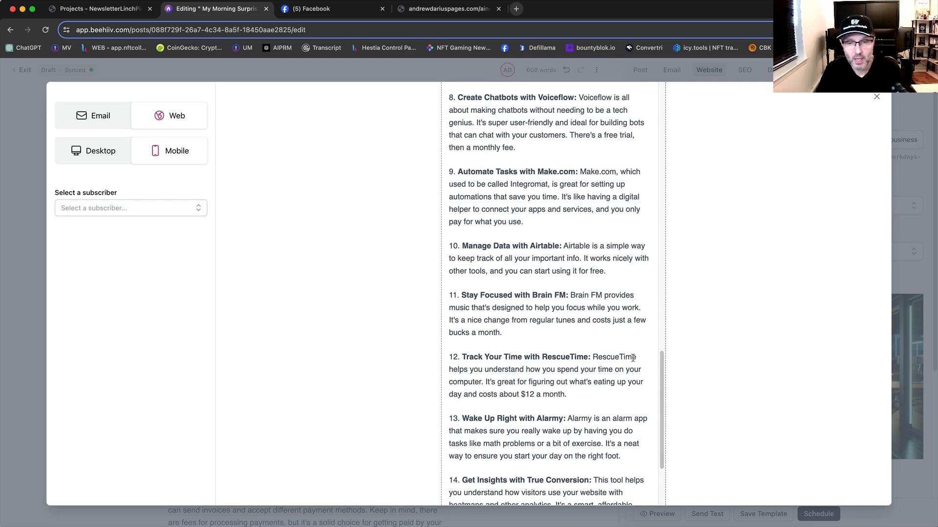
scroll(633, 356, up, 20)
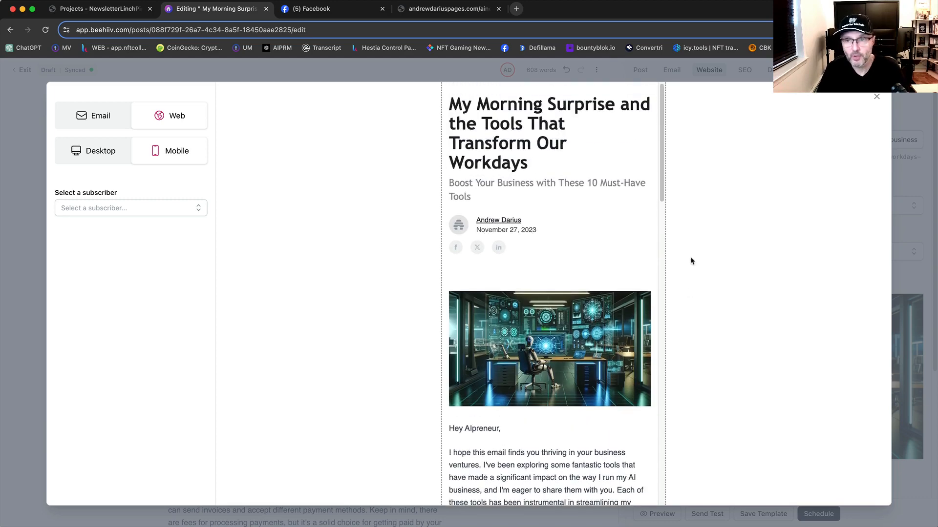
click(874, 98)
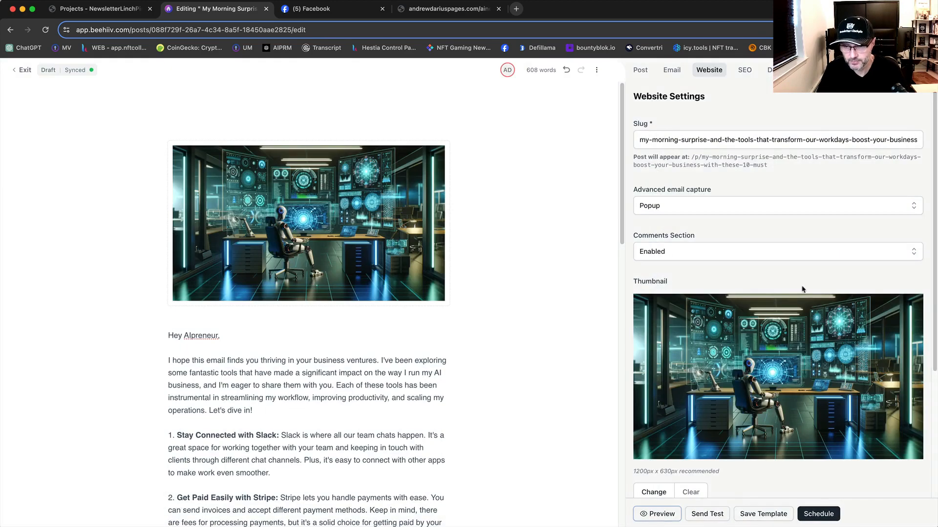
Step: Save the post as a new template named "template with top image" and continue writing
click(757, 515)
click(395, 302)
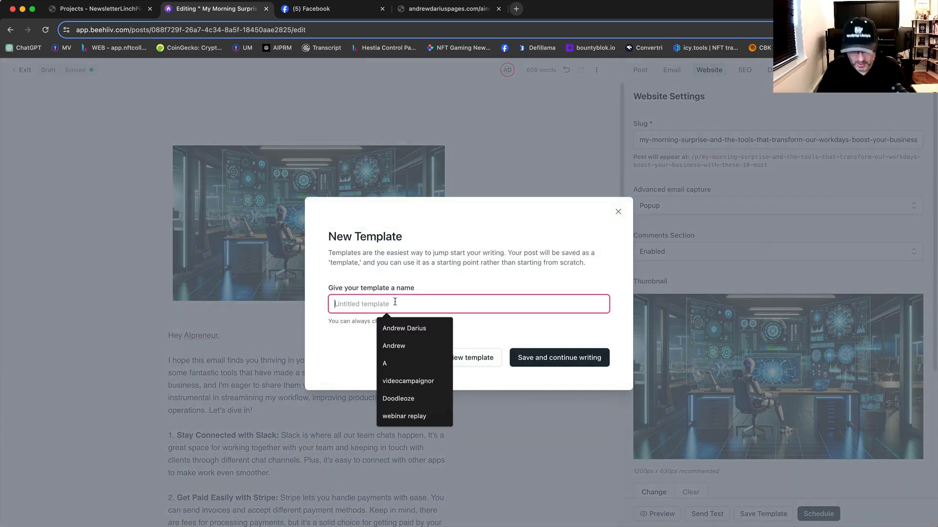
text(template with top image)
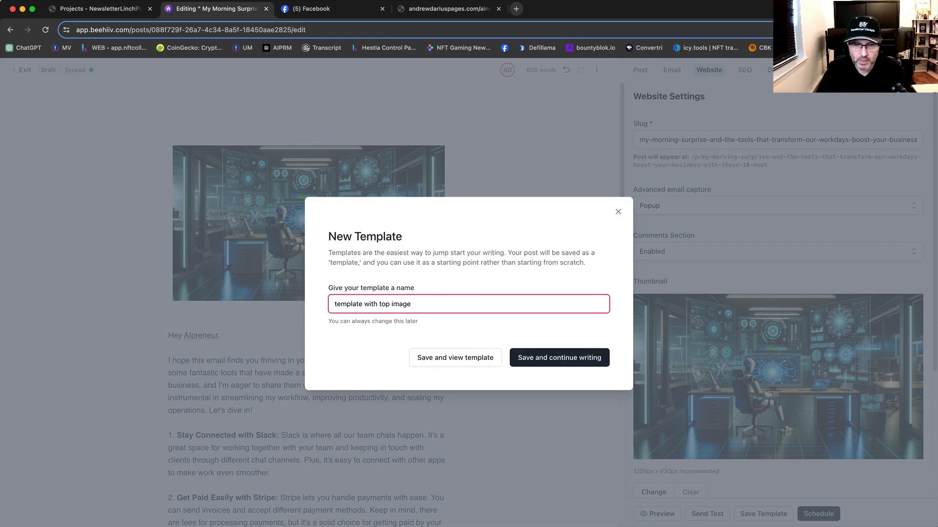
click(565, 364)
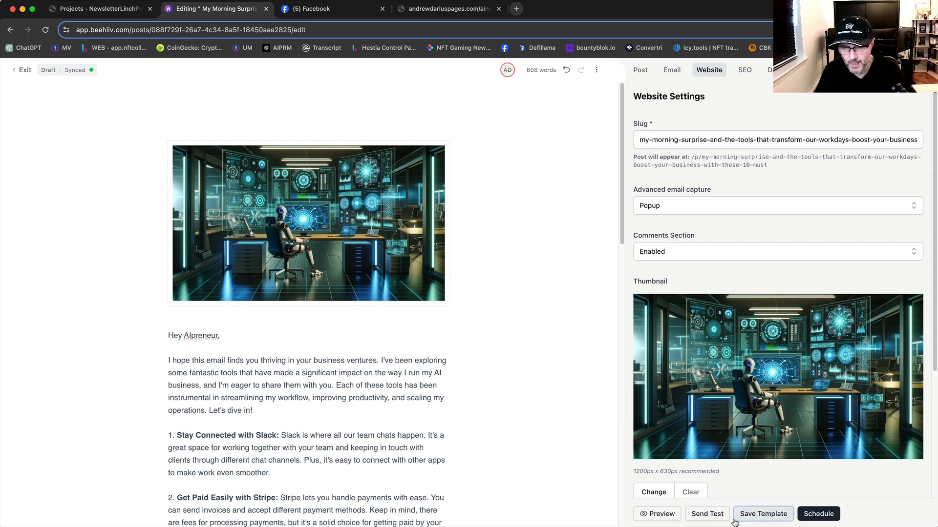
Step: Examine the test email's recipient and simulated subscriber options, then close the dialog without sending a test
click(707, 514)
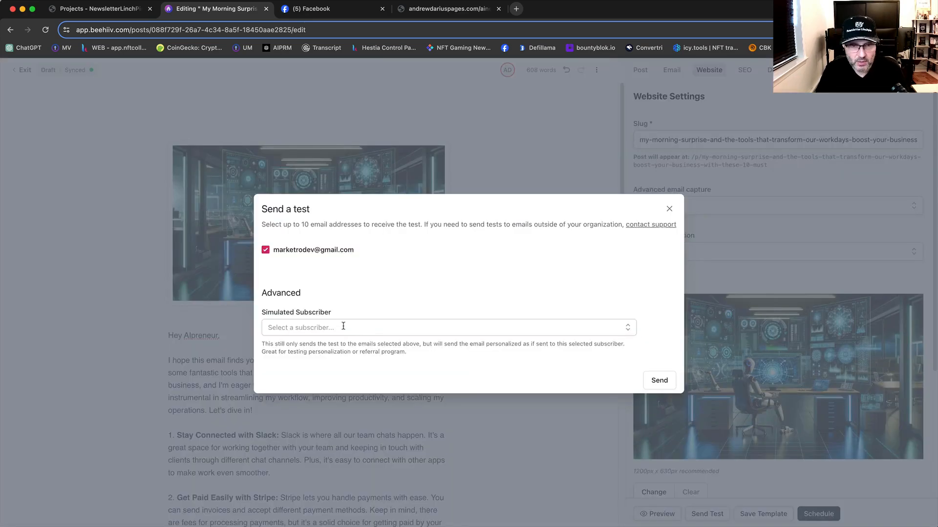
click(343, 328)
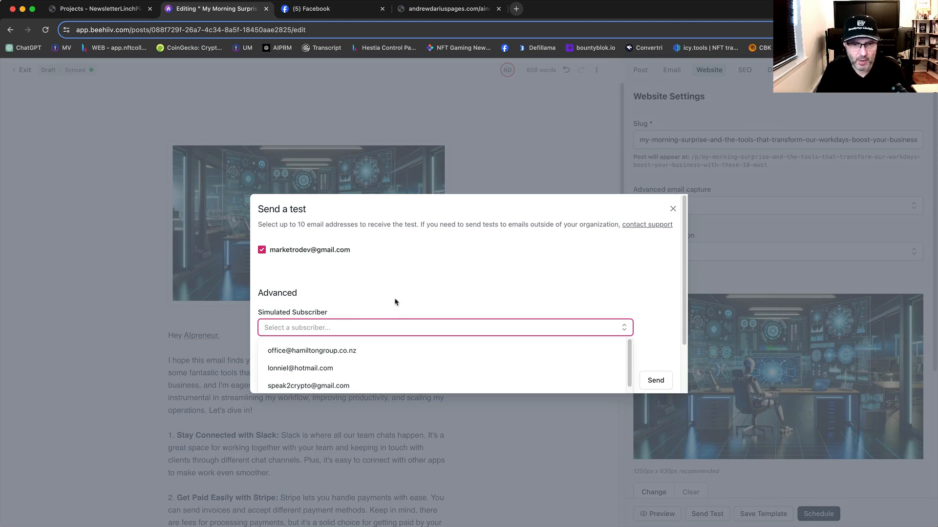
click(414, 274)
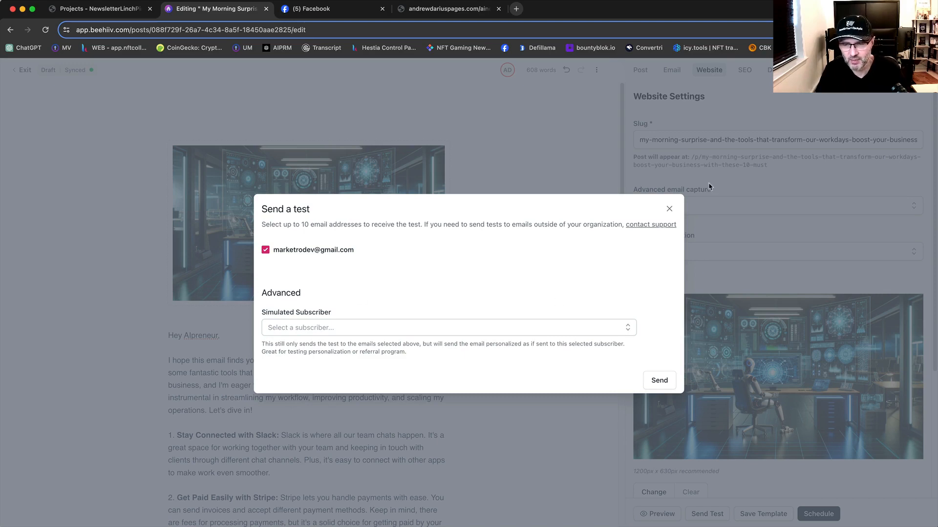
click(669, 210)
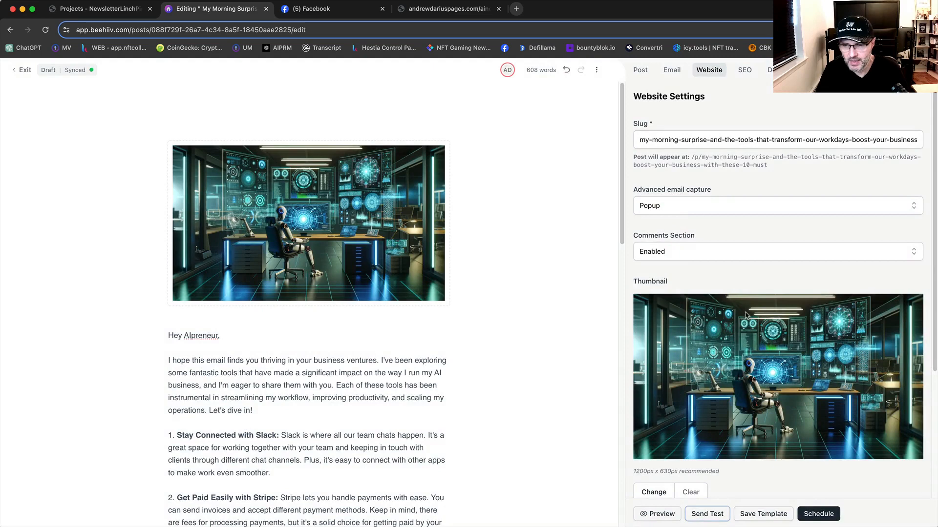
Step: Set the post's scheduled publish date to 11/28/2023, 08:00 AM and bring up the publishing review
click(814, 515)
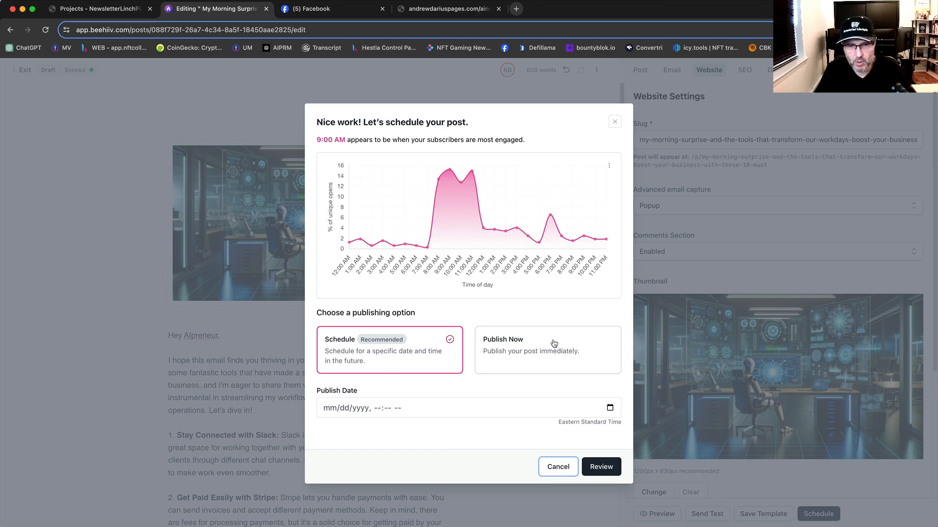
click(331, 412)
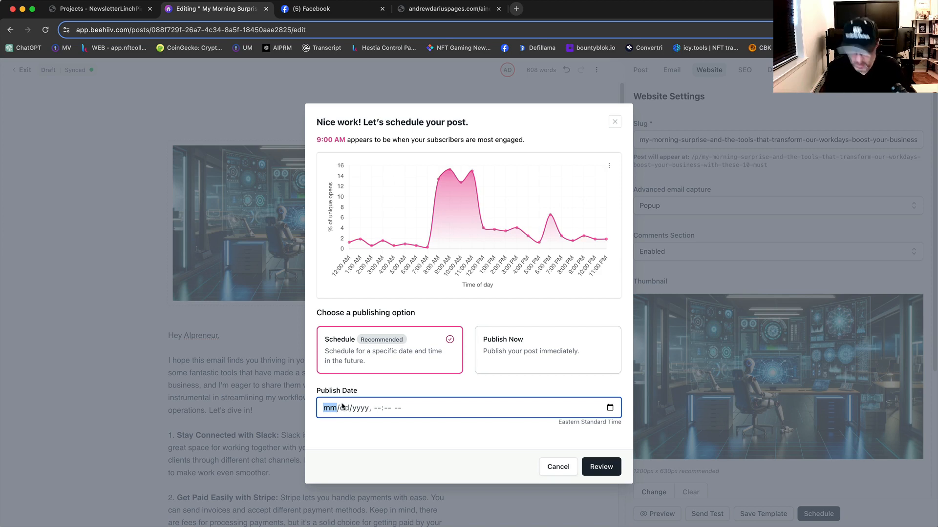
text(11/)
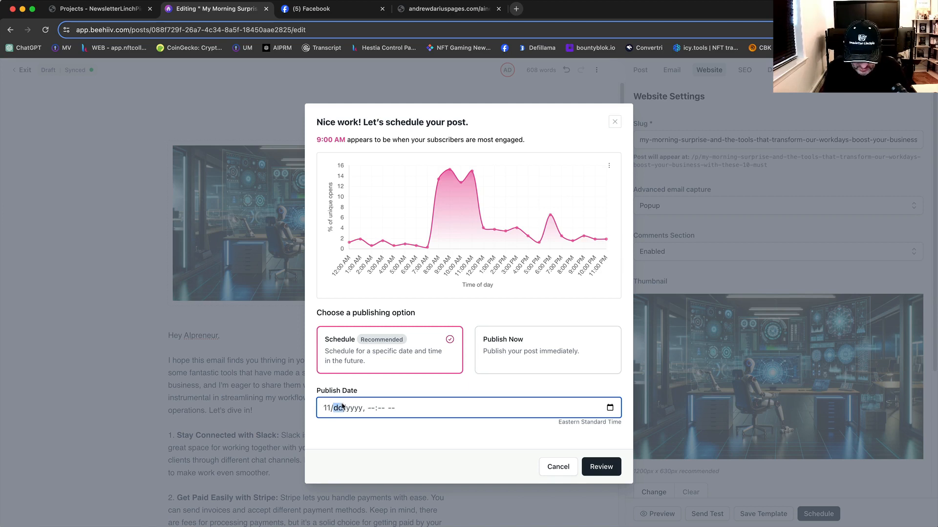
text(28/2003)
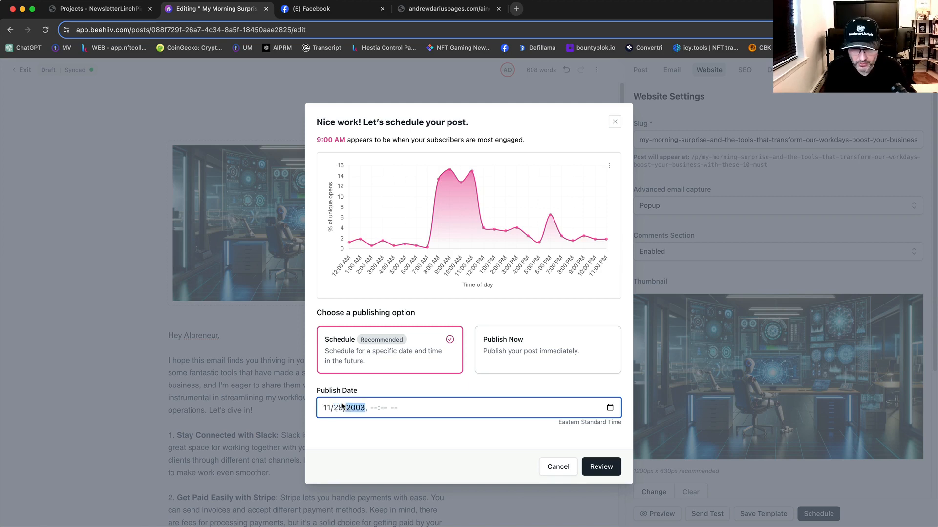
key(BackSpace)
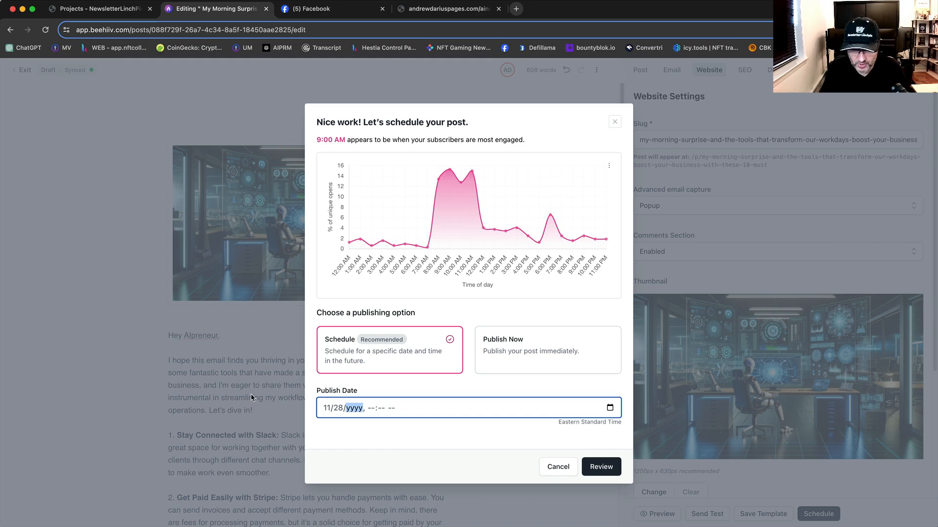
text(20)
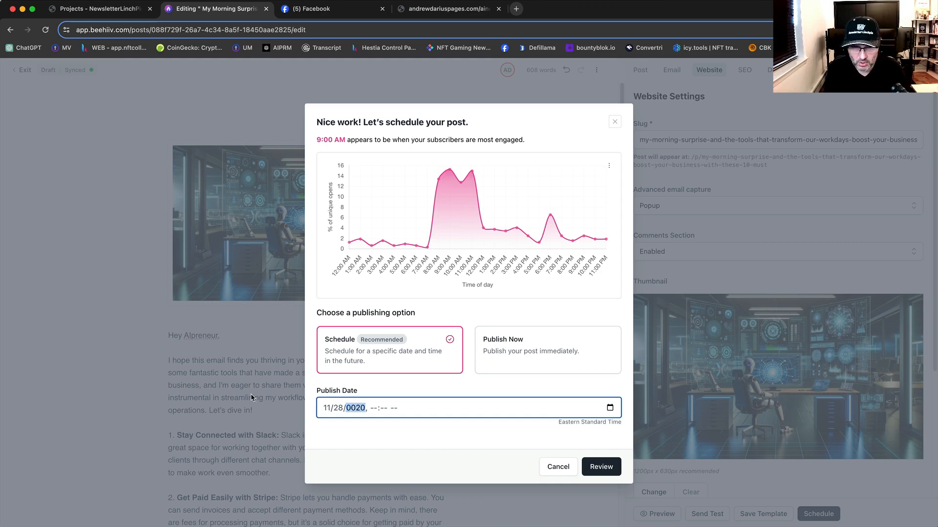
text(23)
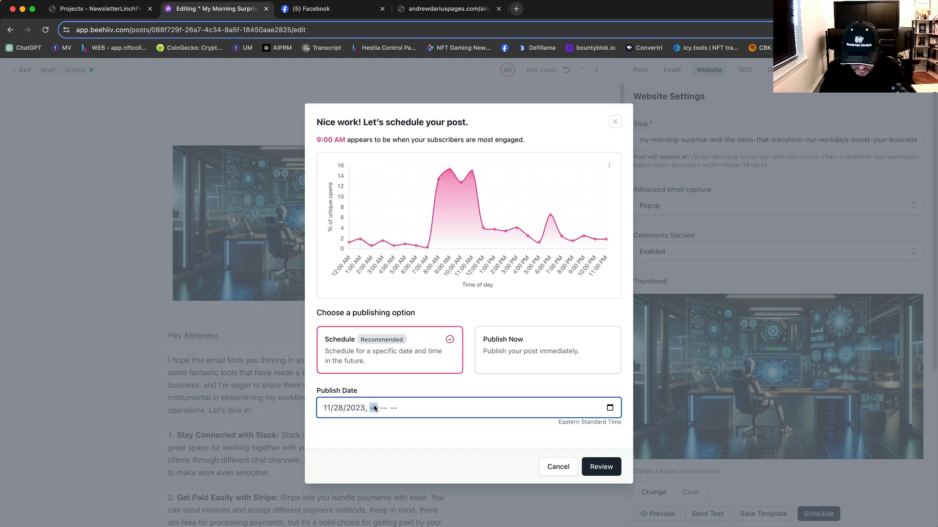
text(800)
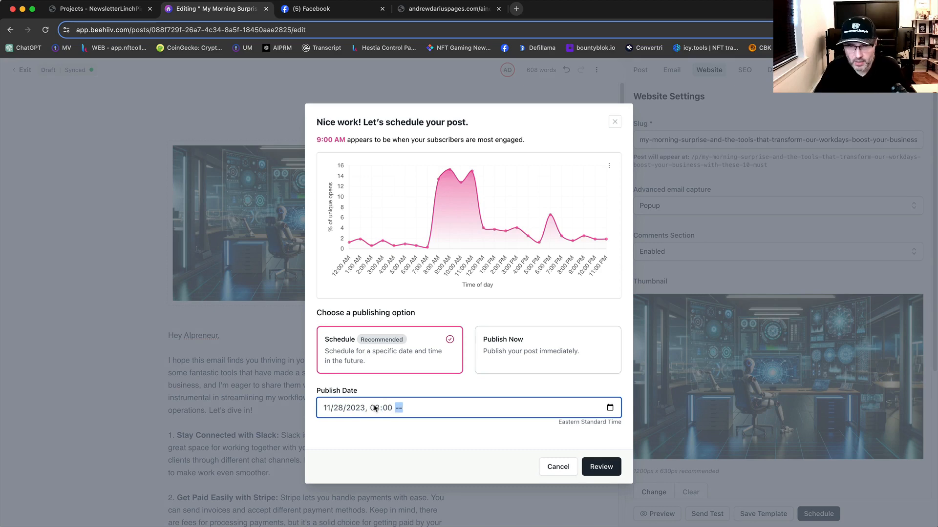
text(a)
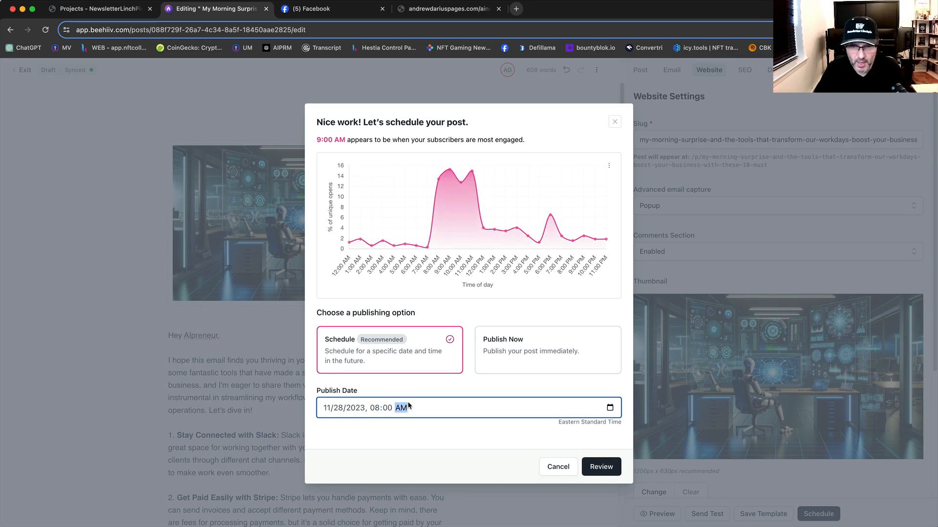
click(600, 467)
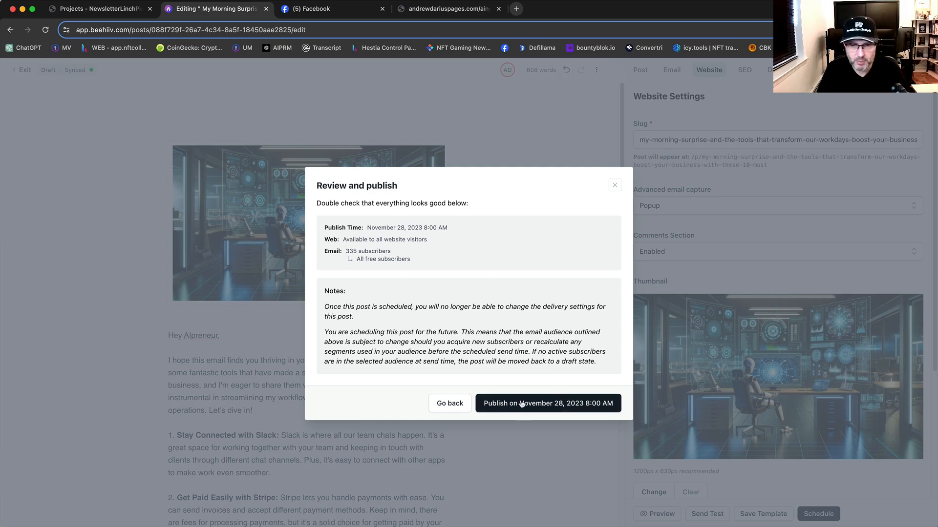
Step: Go back to choose Publish Now and review its details, then cancel without publishing the post
click(450, 405)
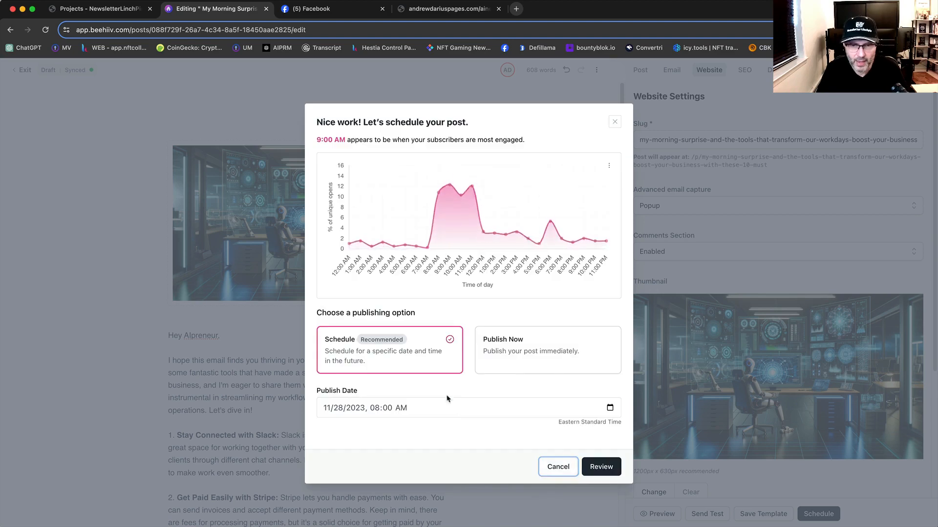
click(513, 359)
click(599, 435)
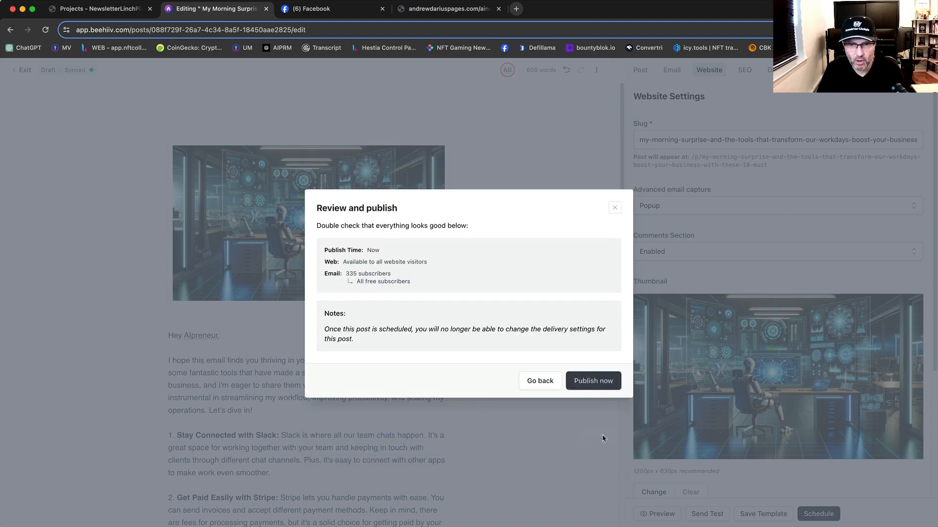
click(536, 387)
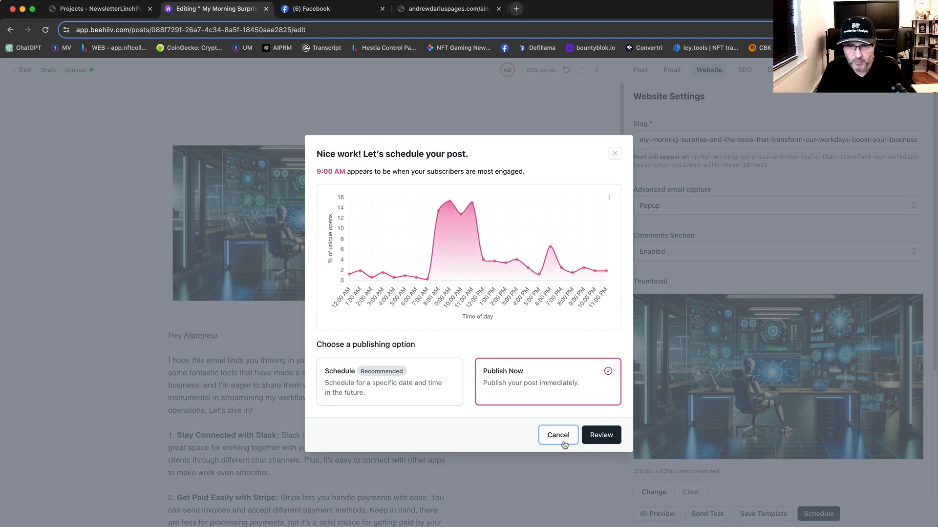
click(555, 435)
Step: Look over the post body in the editor from the top image to the closing signature
scroll(551, 438, down, 20)
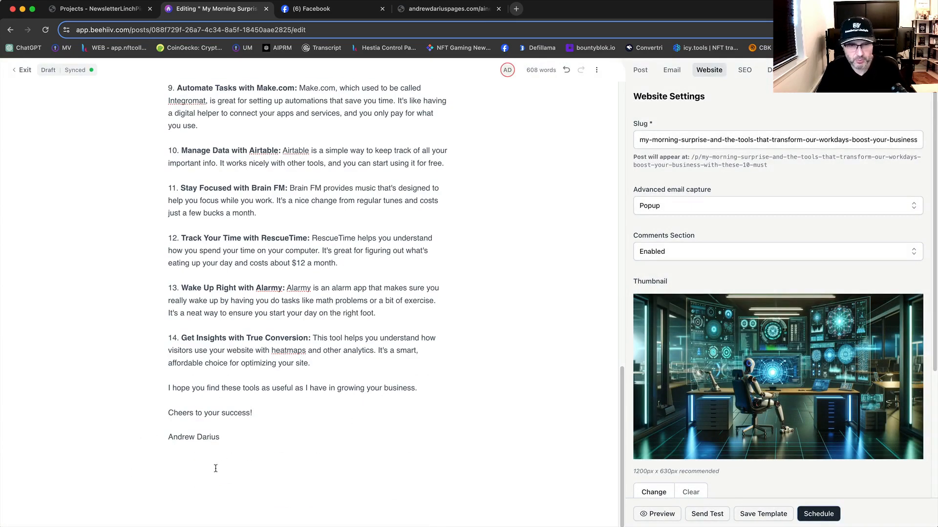
scroll(229, 470, up, 20)
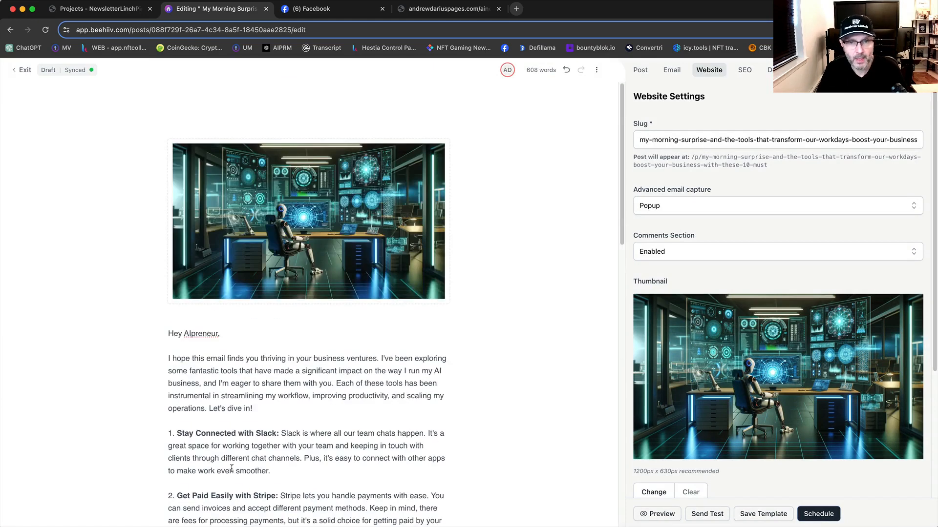
scroll(244, 469, down, 20)
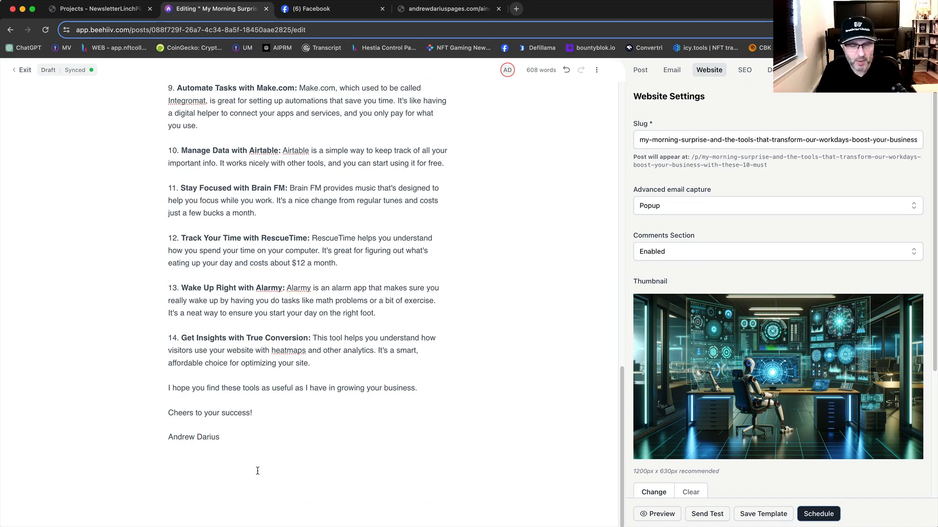
scroll(246, 408, up, 15)
scroll(245, 340, down, 14)
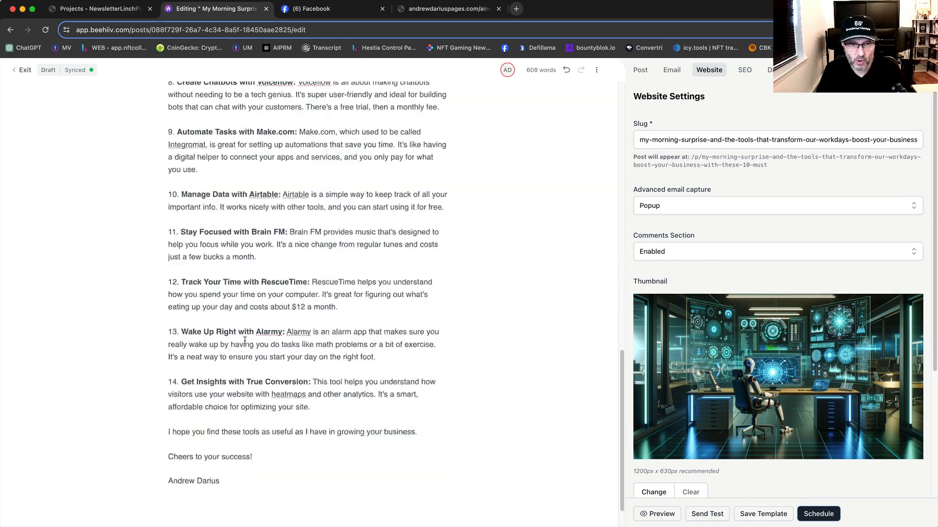
scroll(256, 388, down, 2)
scroll(184, 320, up, 15)
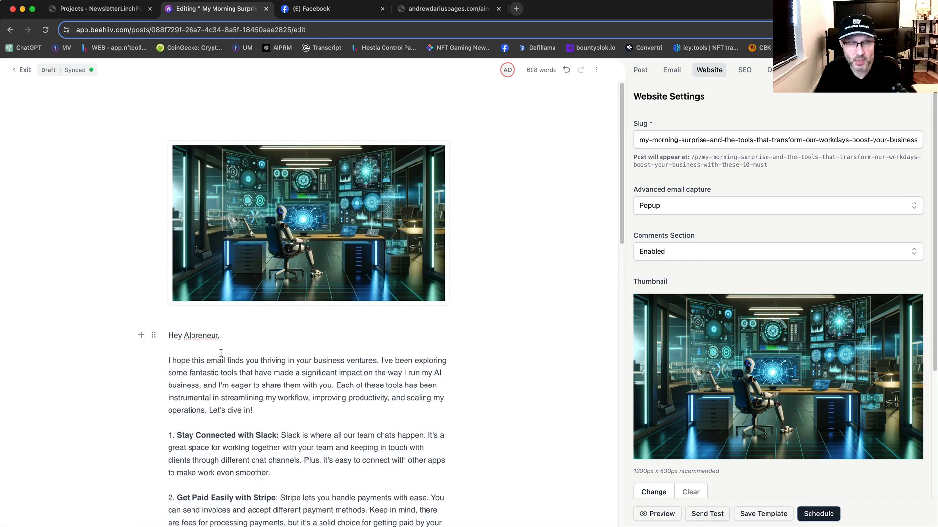
Step: Open the newsletter website aipreneurbites.com in a new browser tab
click(515, 10)
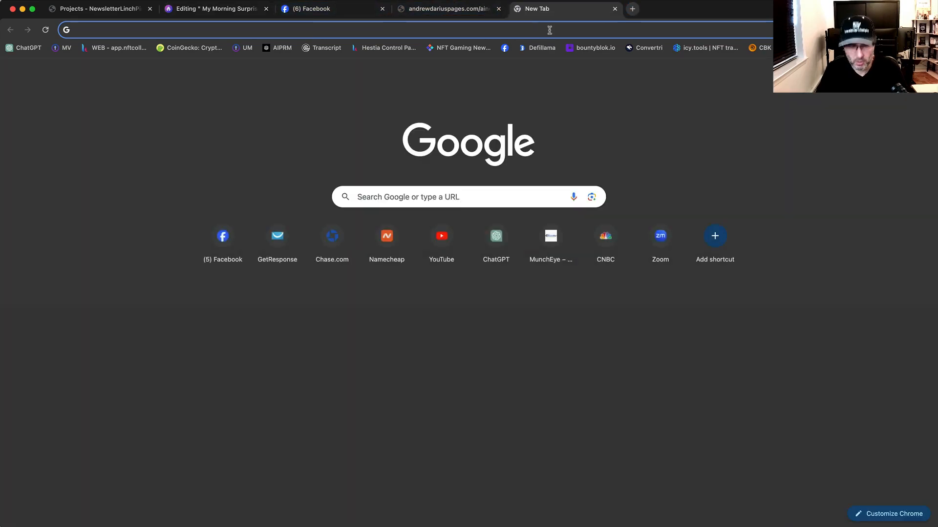
text(aipre)
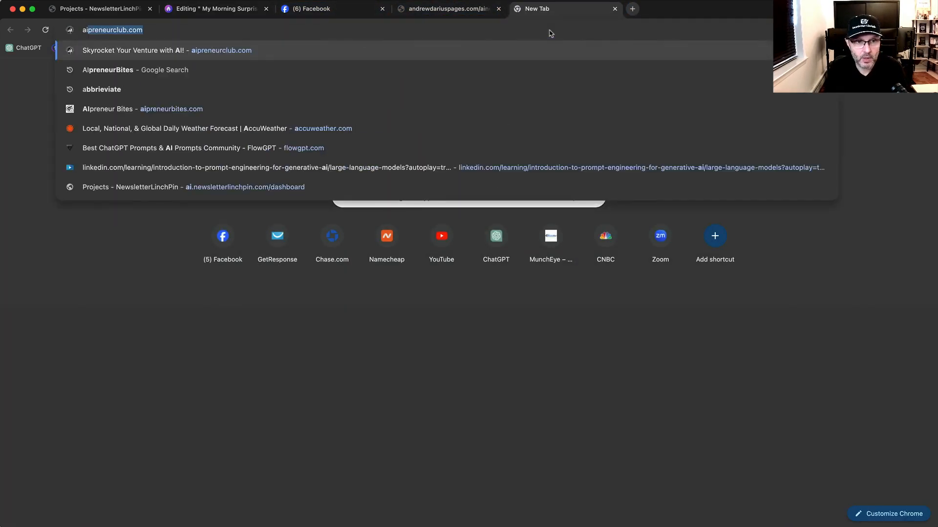
text(neurbites.com)
key(Return)
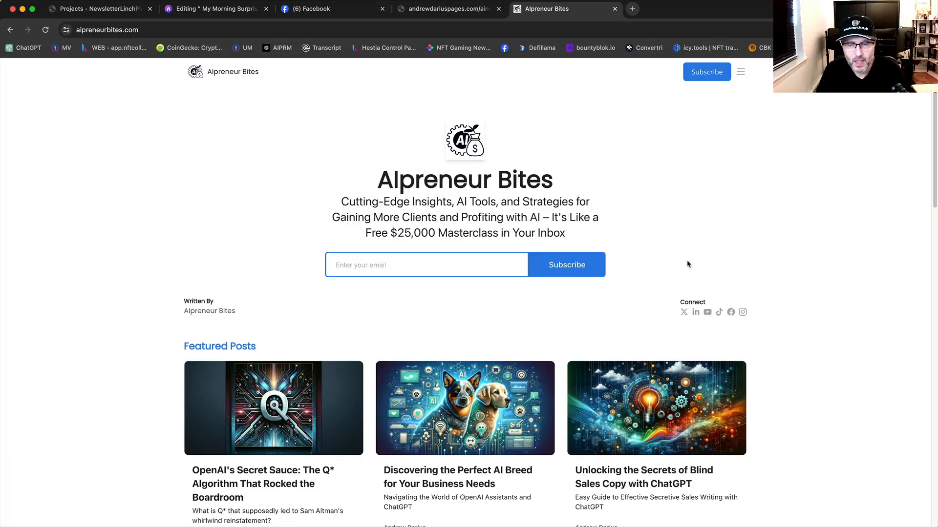
Step: View the featured post "Discovering the Perfect AI Breed for Your Business Needs" on the newsletter site, and return to the homepage
scroll(764, 272, down, 3)
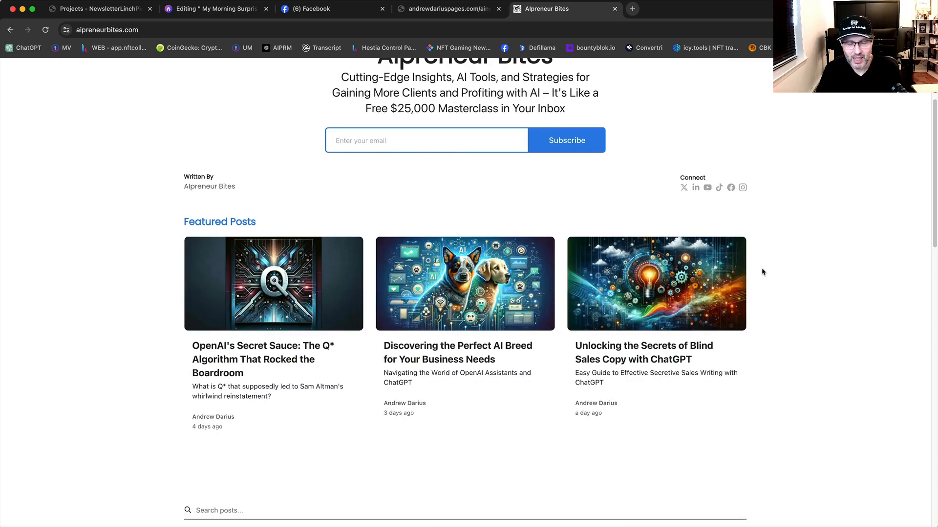
click(434, 352)
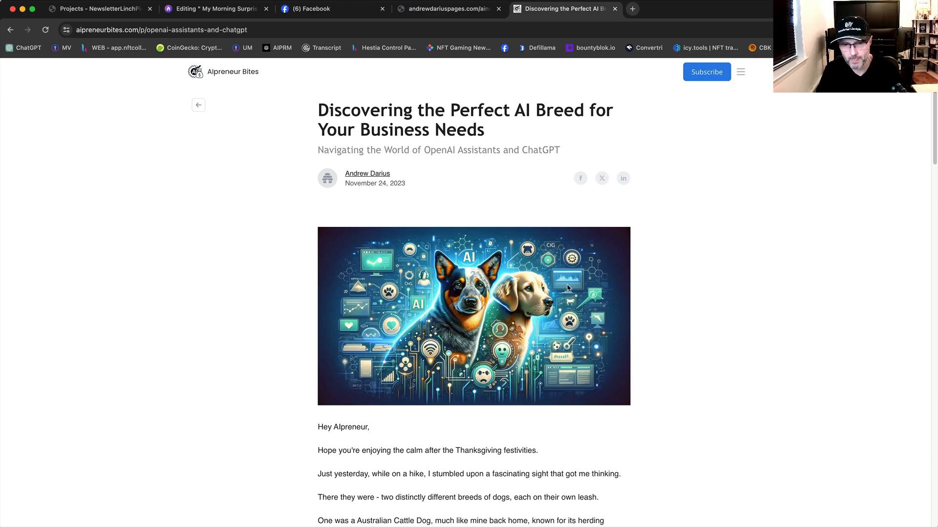
click(11, 31)
scroll(587, 203, up, 3)
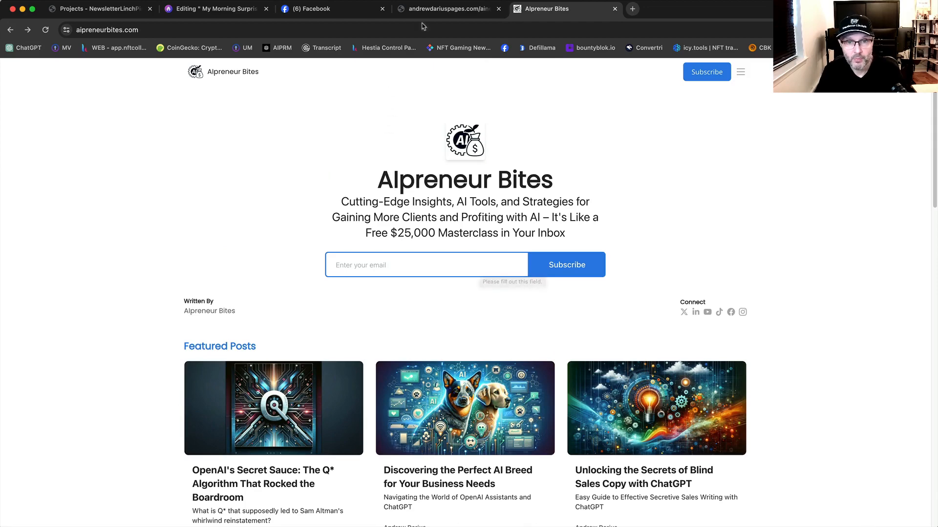
Step: Switch back to beehiiv, exit the post editor and bring up the publication's dashboard
click(223, 12)
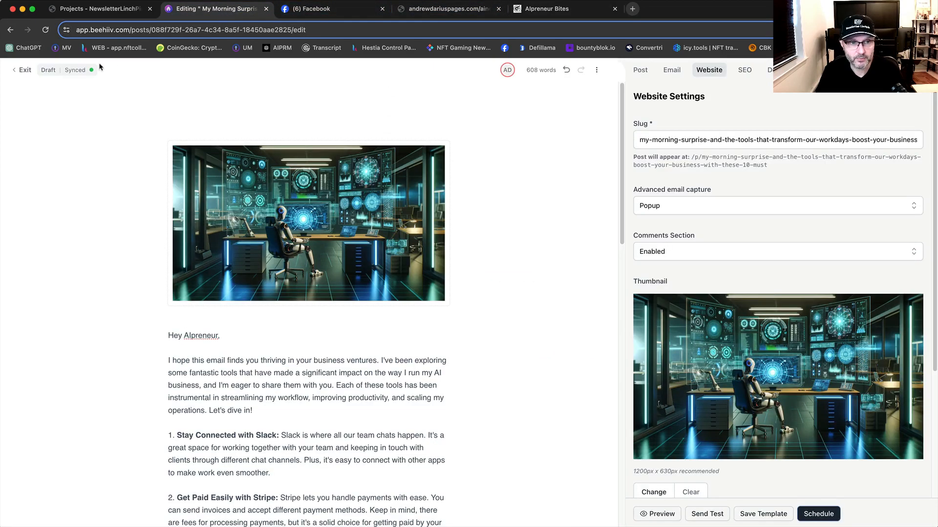
click(23, 70)
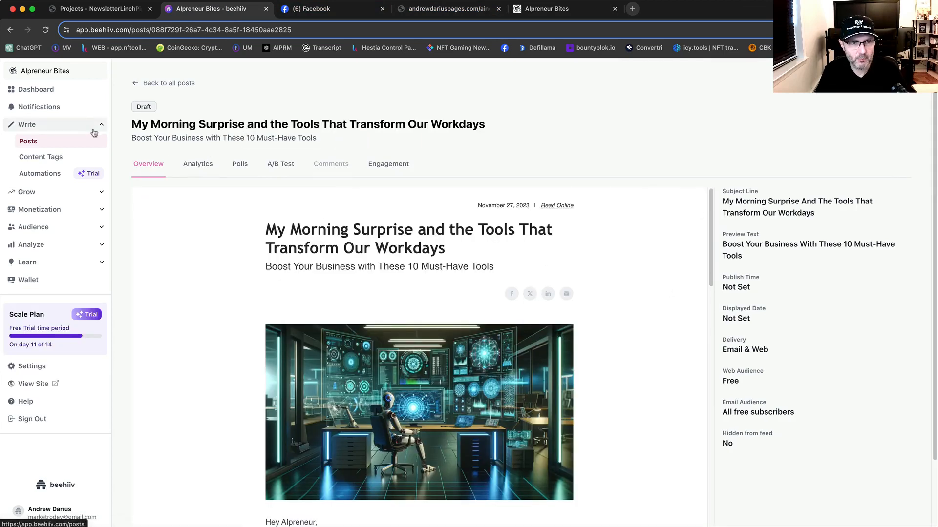
click(35, 89)
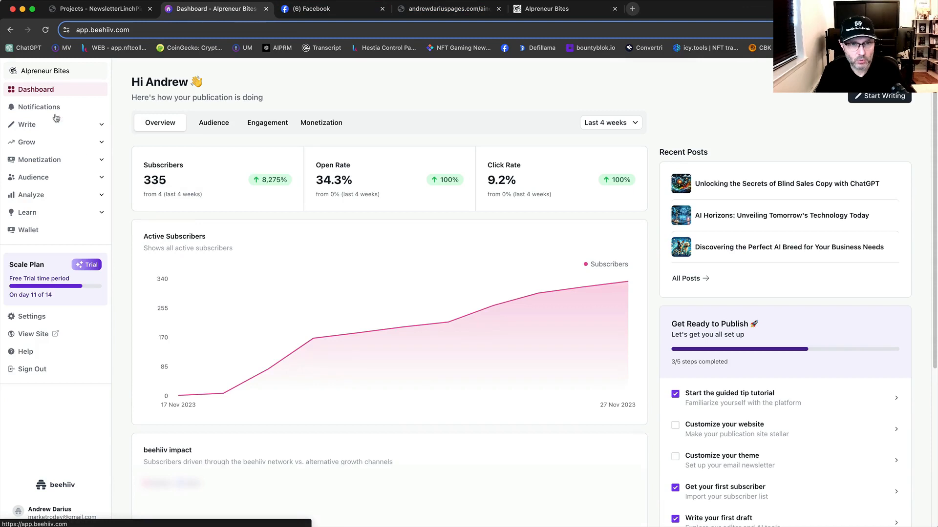